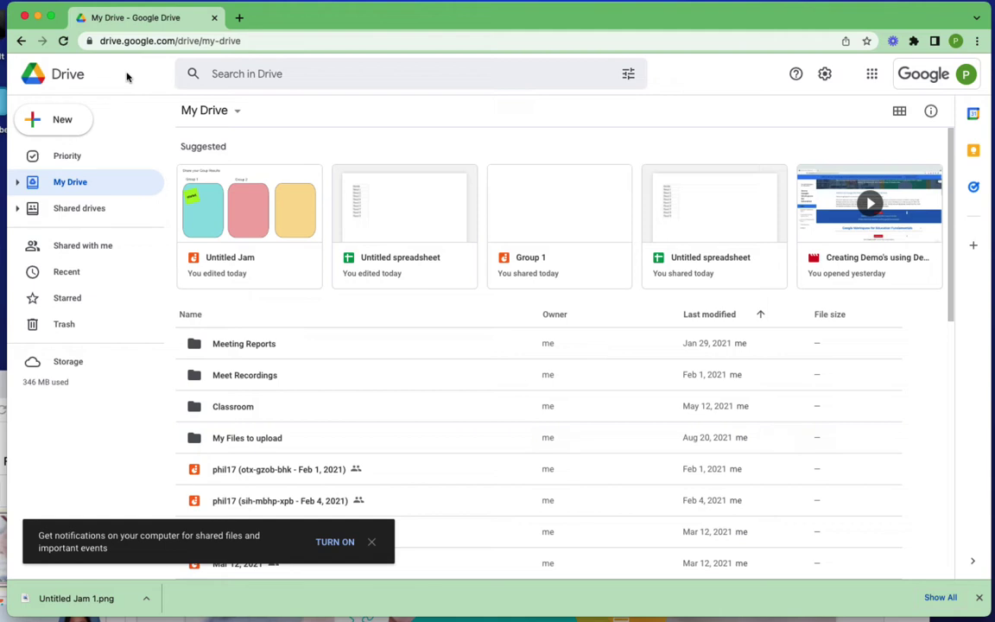
Open Google Drive's New menu to reach the Google Forms creation options
{"action": "left_click", "coordinate": [40, 120]}
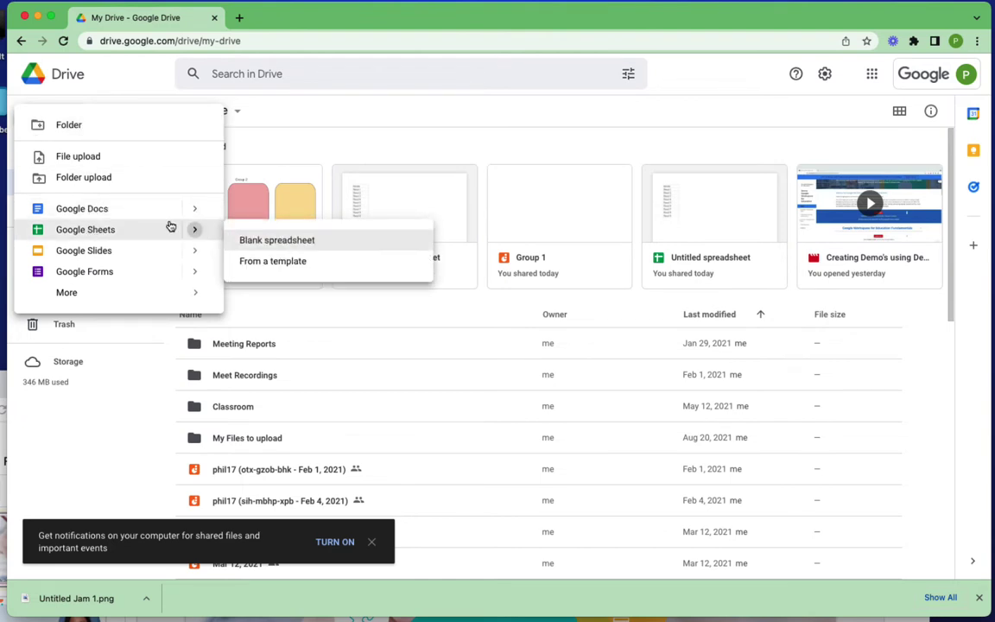
Create a blank form and title its first question 'Name'
{"action": "mouse_move", "coordinate": [204, 273]}
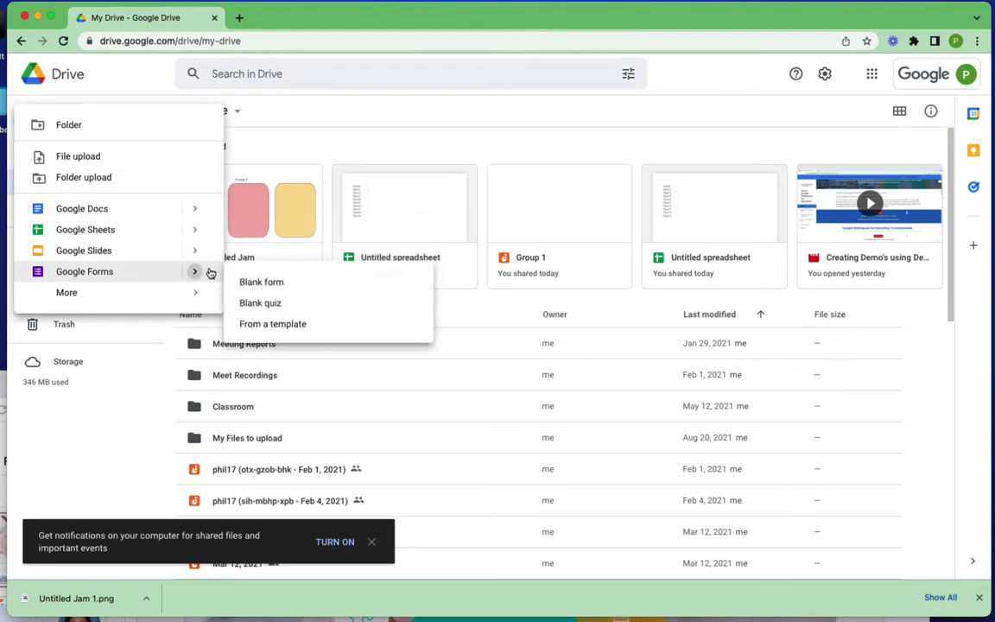
{"action": "left_click", "coordinate": [285, 284]}
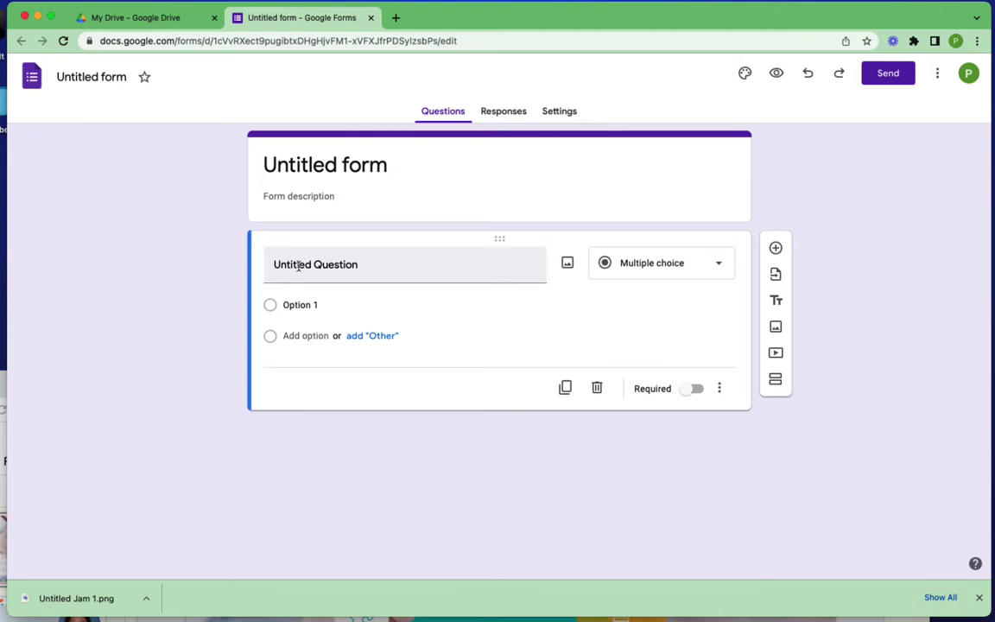
{"action": "left_click", "coordinate": [299, 266]}
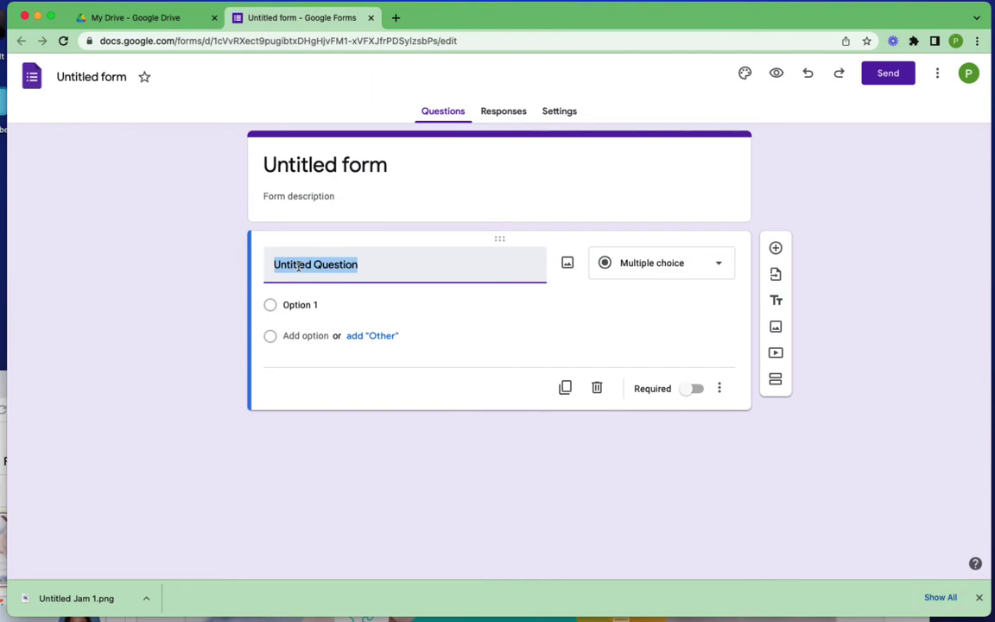
{"action": "type", "text": "Name"}
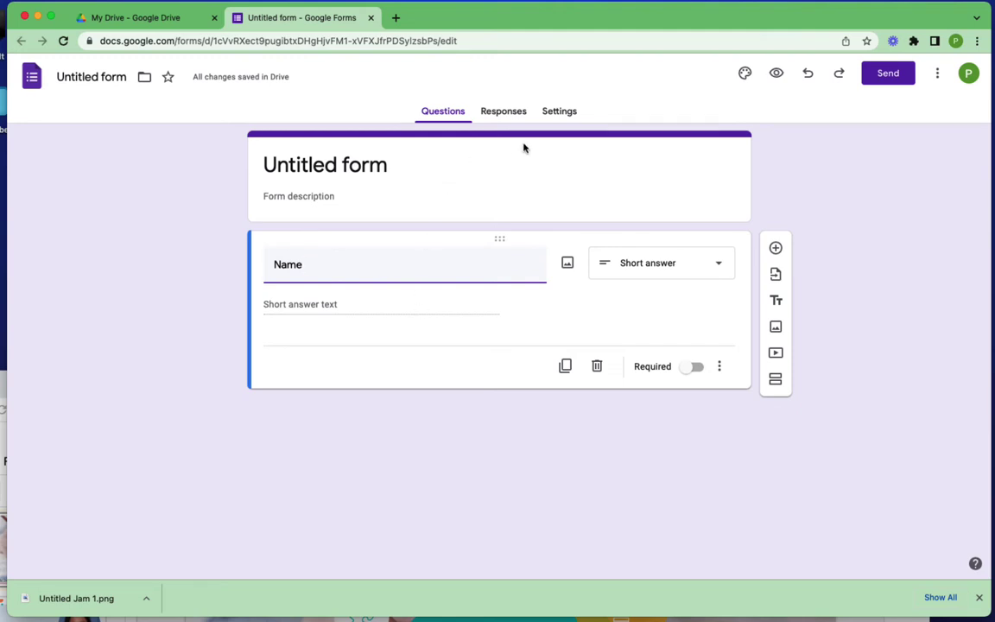
Add a second question titled 'Email' below Name
{"action": "left_click", "coordinate": [775, 248]}
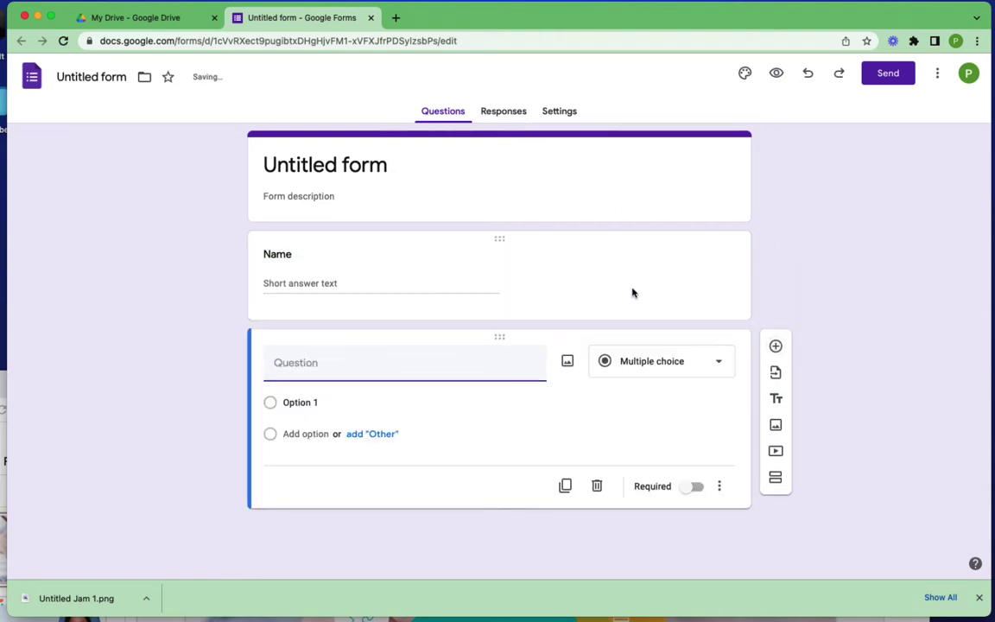
{"action": "type", "text": "Email"}
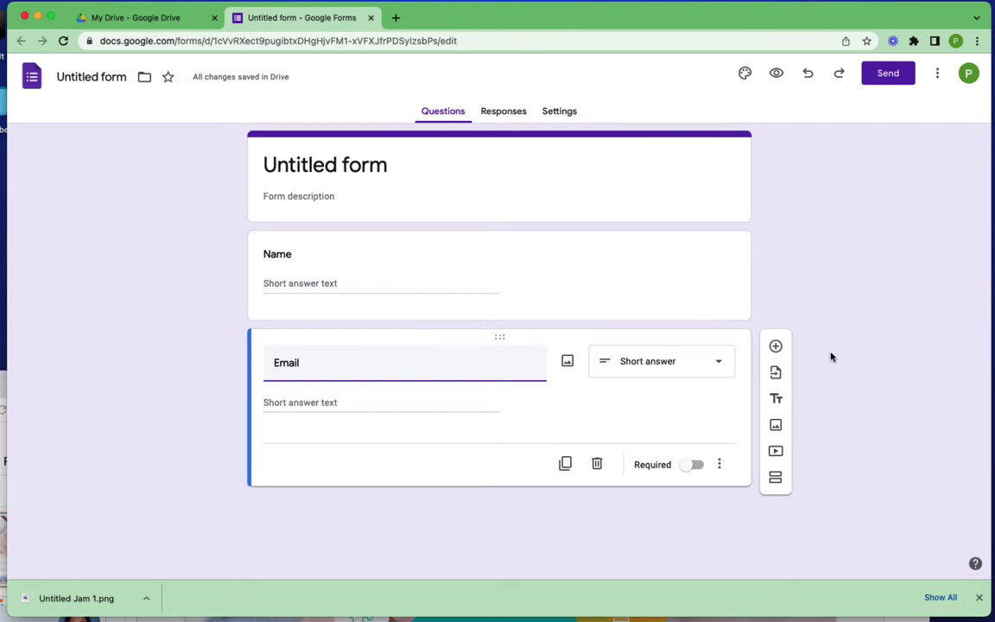
Add a multiple-choice question titled 'Your side on the issues'
{"action": "left_click", "coordinate": [777, 347]}
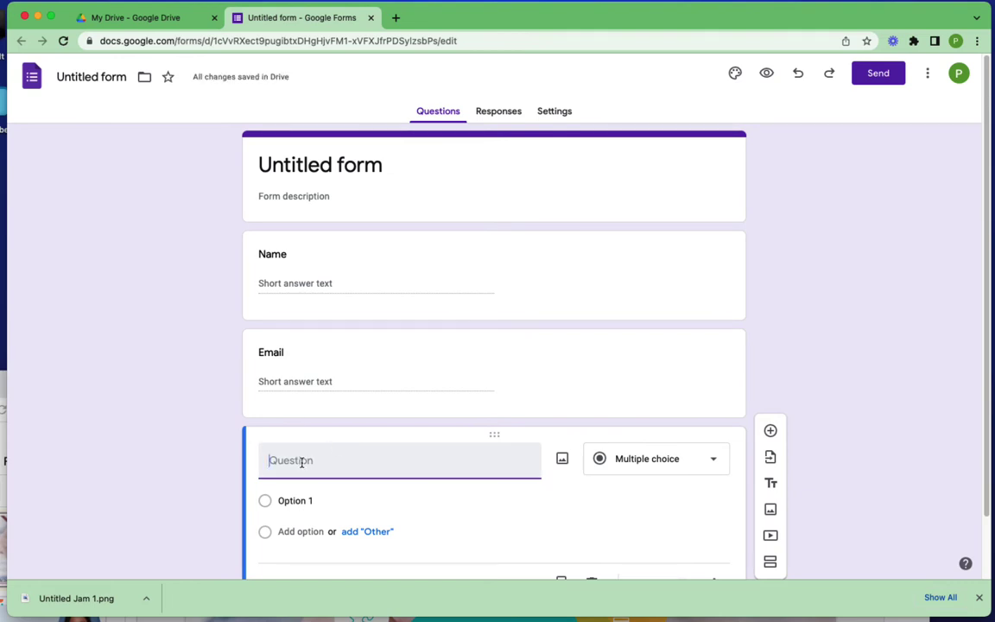
{"action": "type", "text": "Your"}
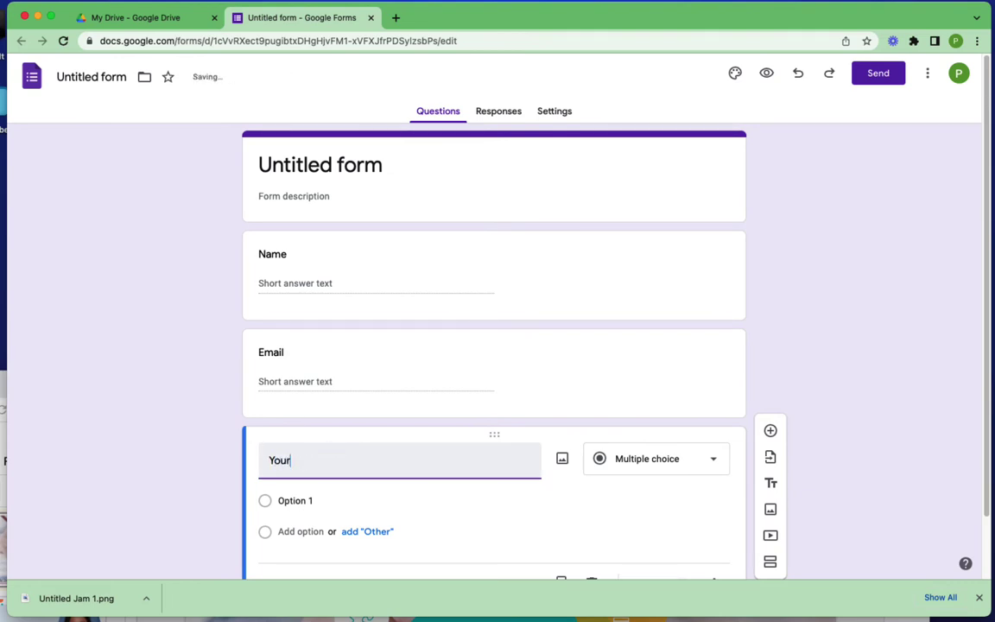
{"action": "type", "text": " sid"}
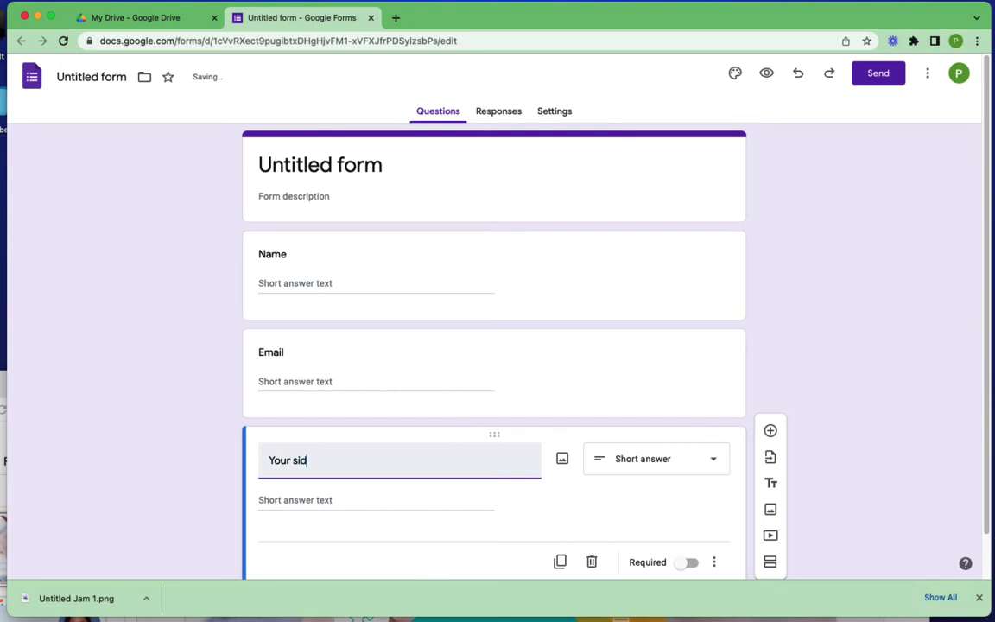
{"action": "type", "text": "e on the is"}
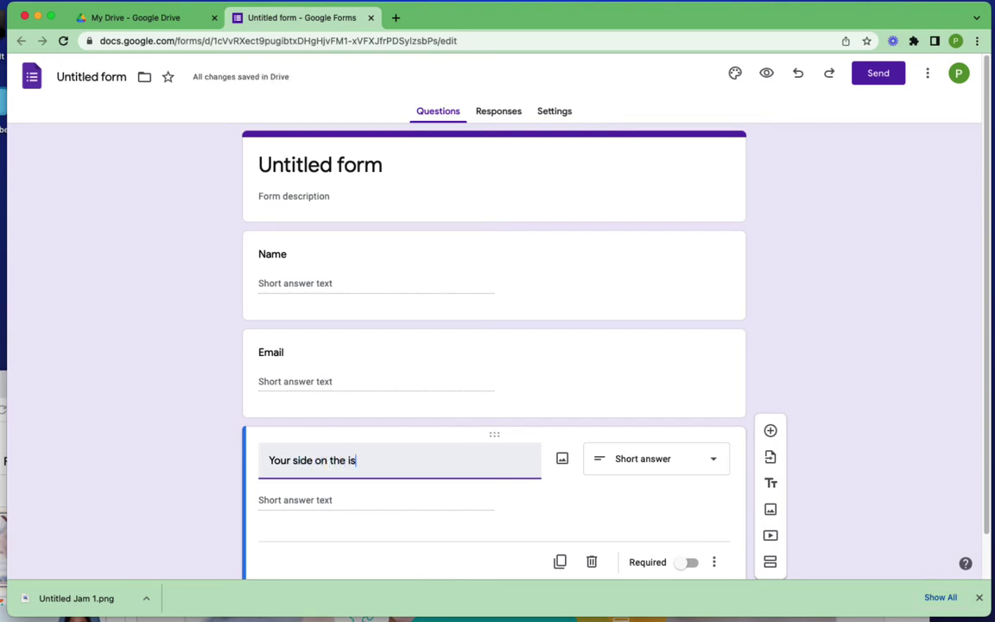
{"action": "type", "text": "sues"}
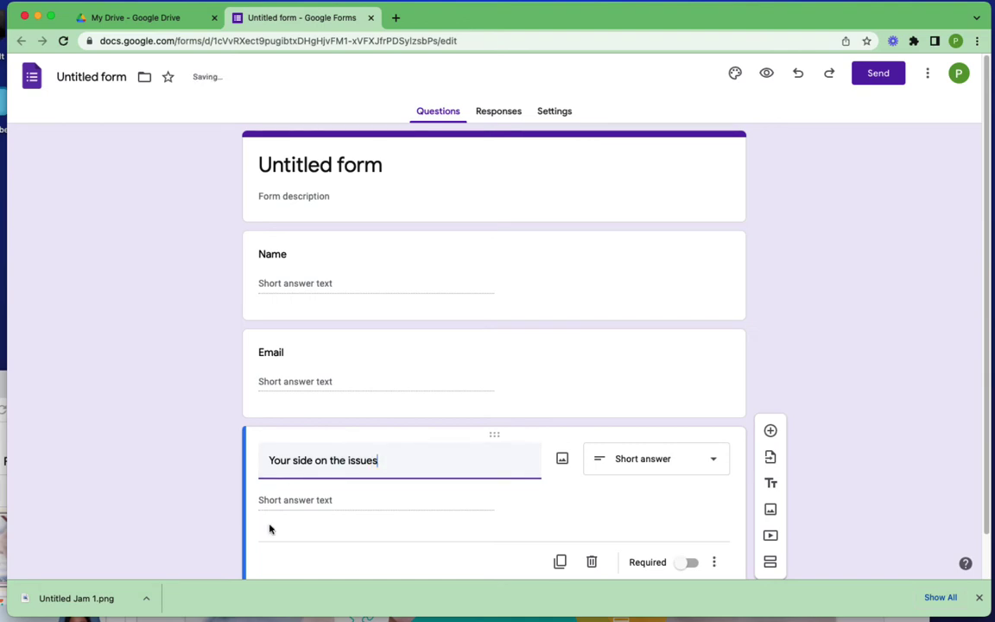
{"action": "left_click", "coordinate": [637, 466]}
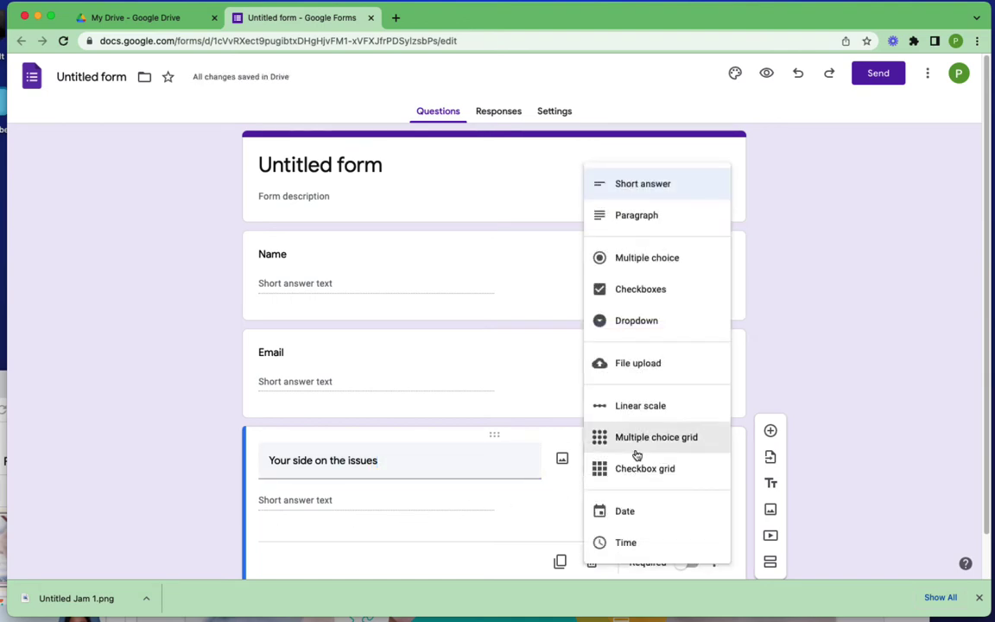
{"action": "left_click", "coordinate": [626, 257]}
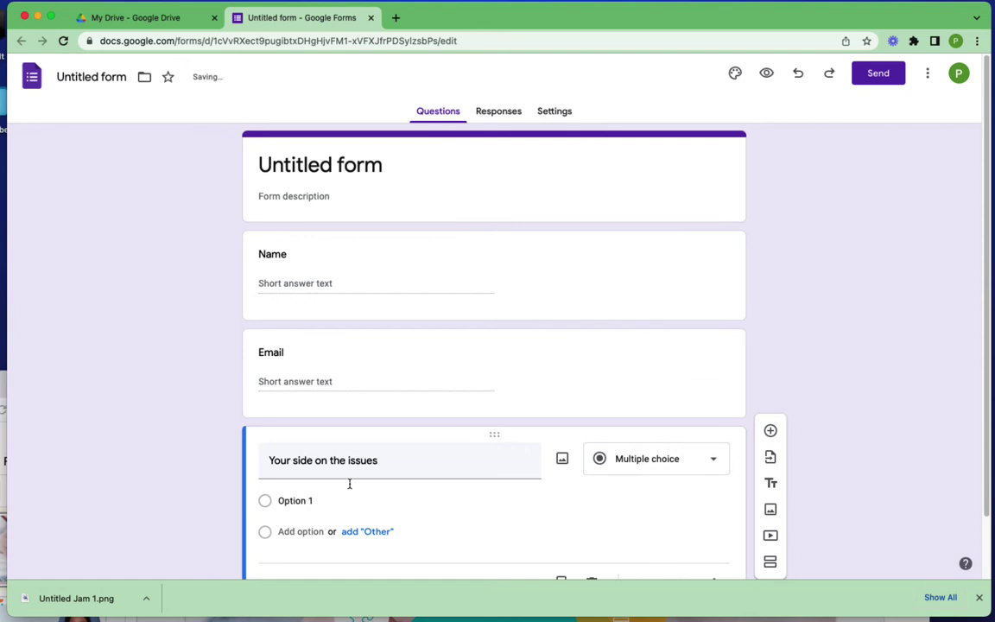
Give the question the answer options RIAA and Negativeland
{"action": "left_click", "coordinate": [296, 505]}
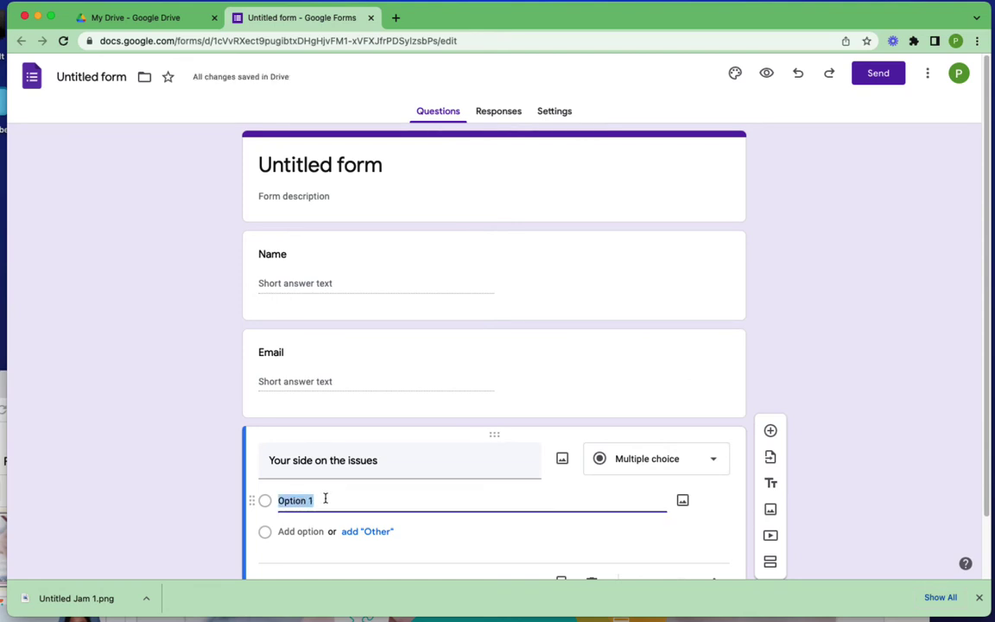
{"action": "type", "text": "RI"}
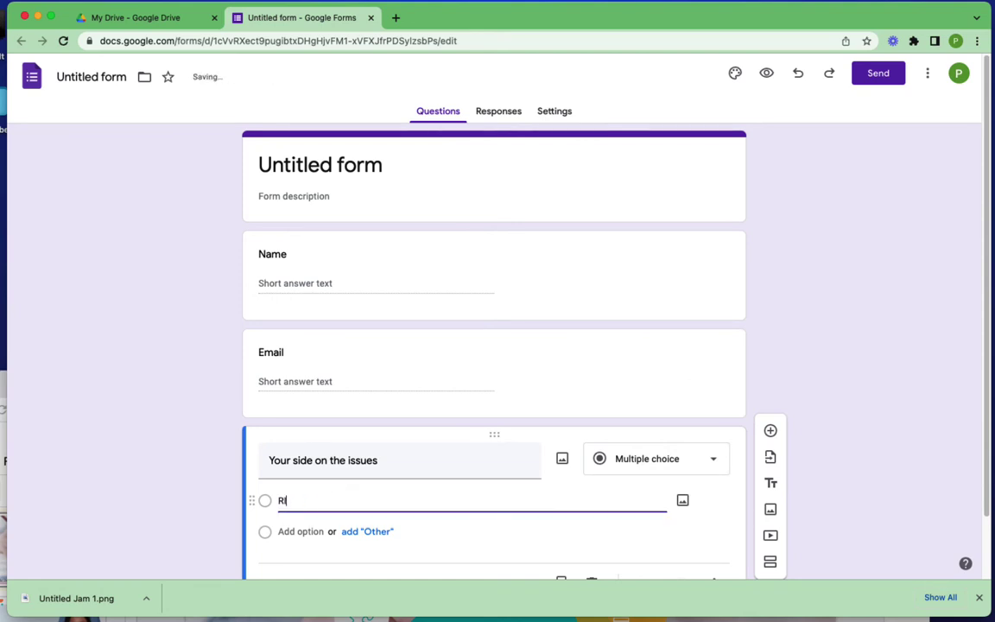
{"action": "type", "text": "AA"}
{"action": "left_click", "coordinate": [282, 531]}
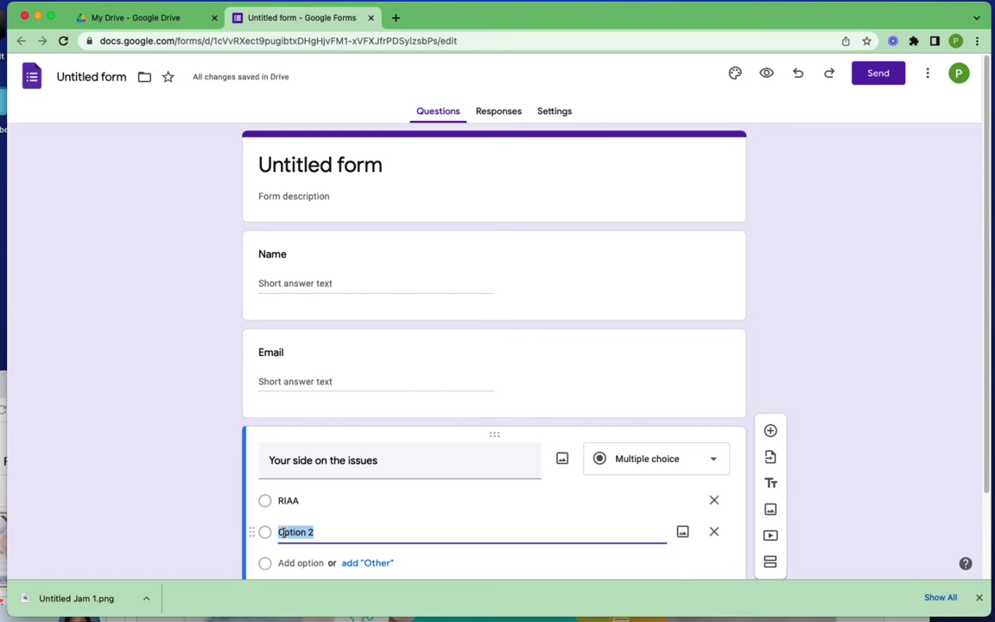
{"action": "type", "text": "Negativeland"}
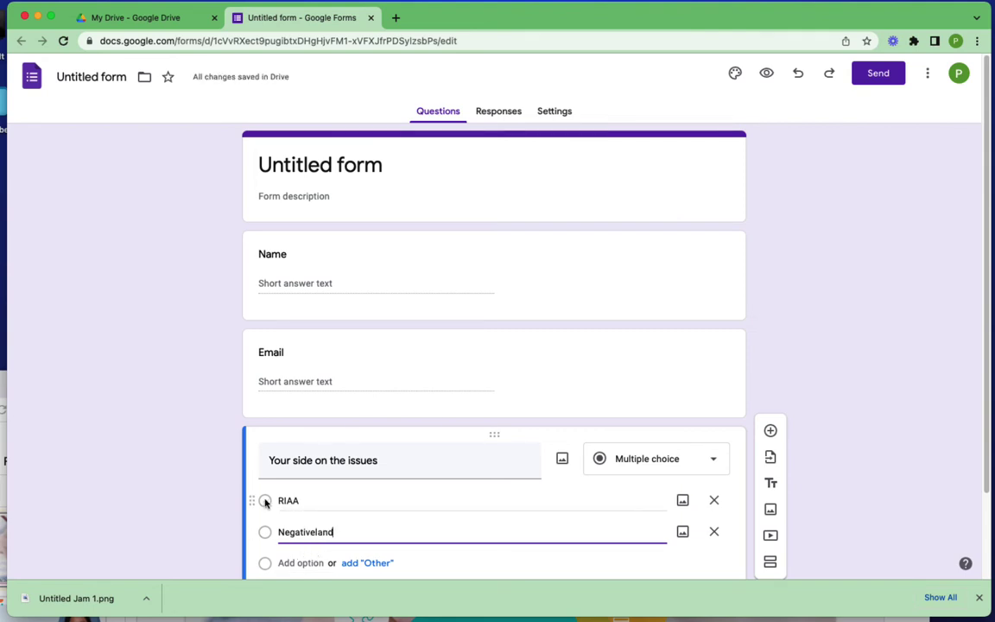
{"action": "left_click", "coordinate": [882, 432]}
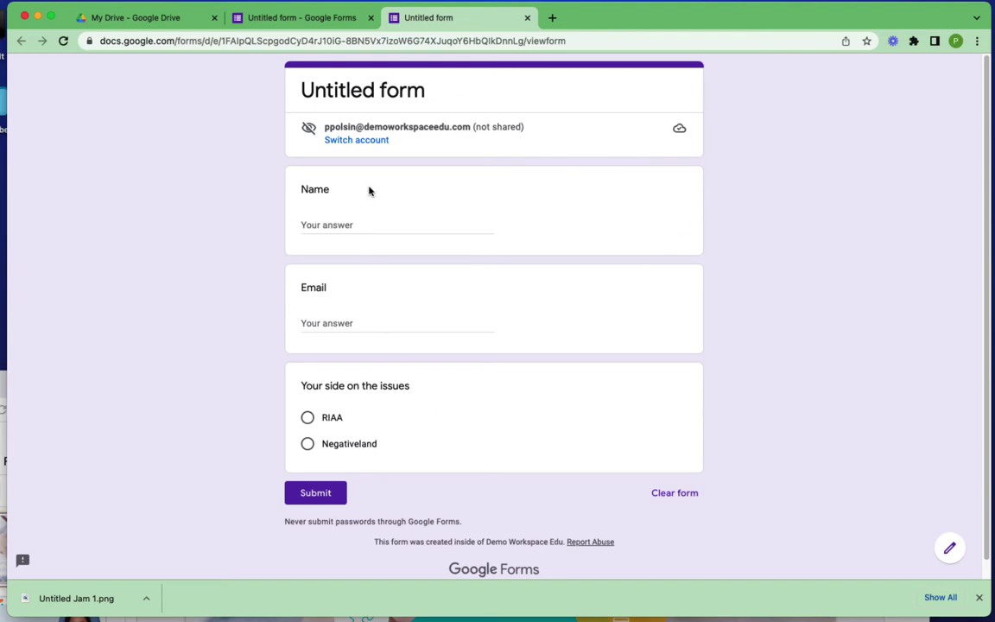
Submit a first test response with a name, an e-mail and RIAA as the side
{"action": "left_click", "coordinate": [314, 224]}
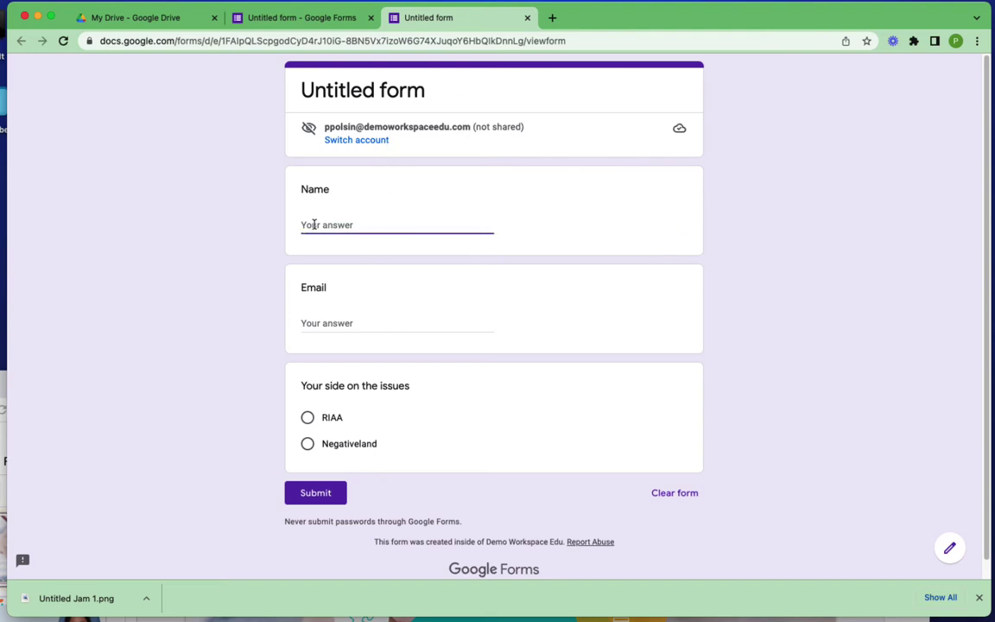
{"action": "type", "text": "Joe"}
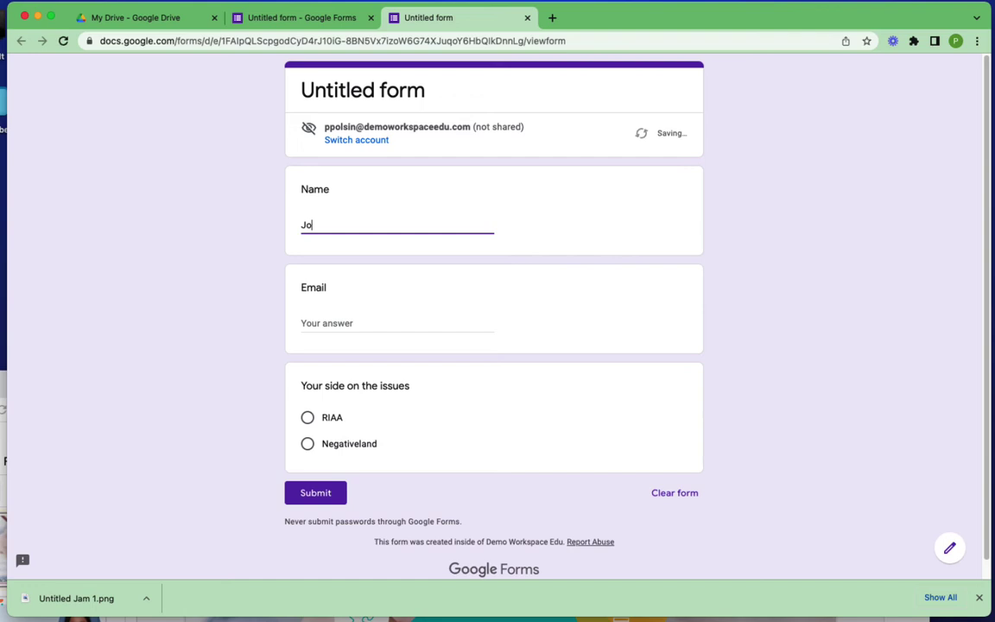
{"action": "left_click", "coordinate": [306, 319]}
{"action": "type", "text": "Jo"}
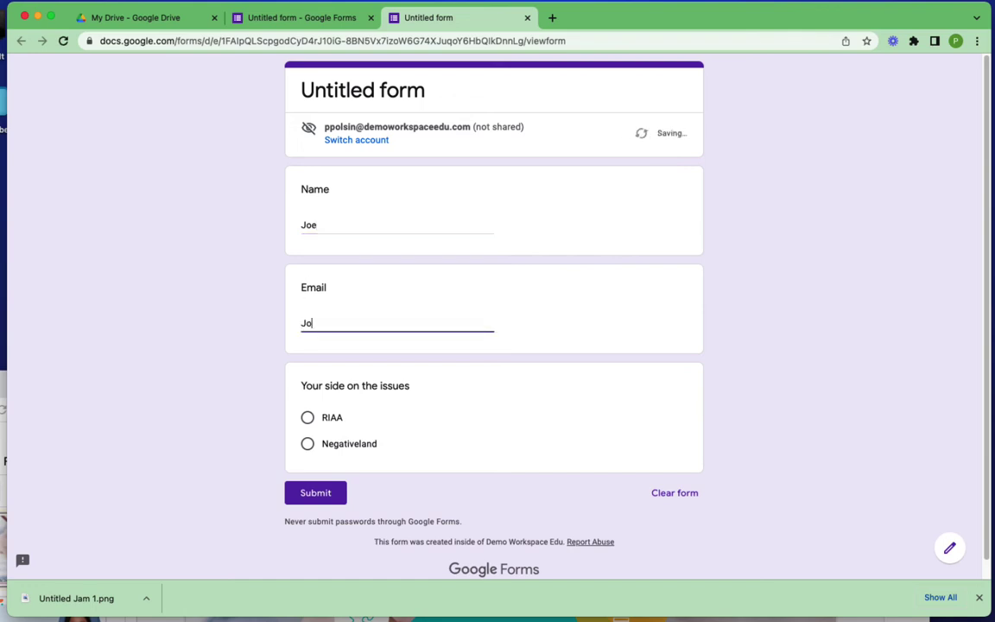
{"action": "type", "text": "e@eamil.com"}
{"action": "left_click", "coordinate": [309, 418]}
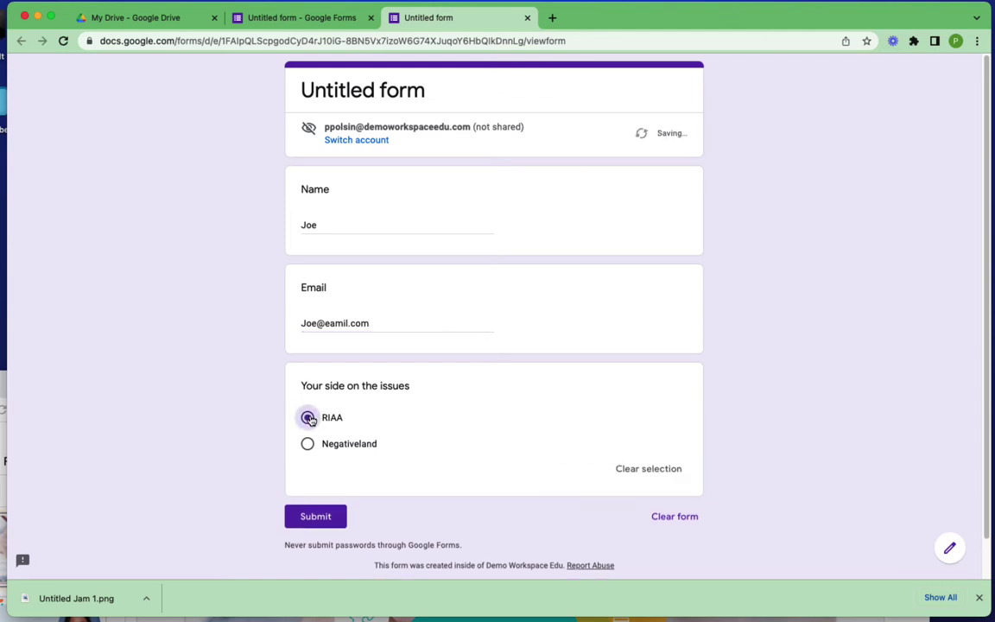
{"action": "left_click", "coordinate": [309, 518]}
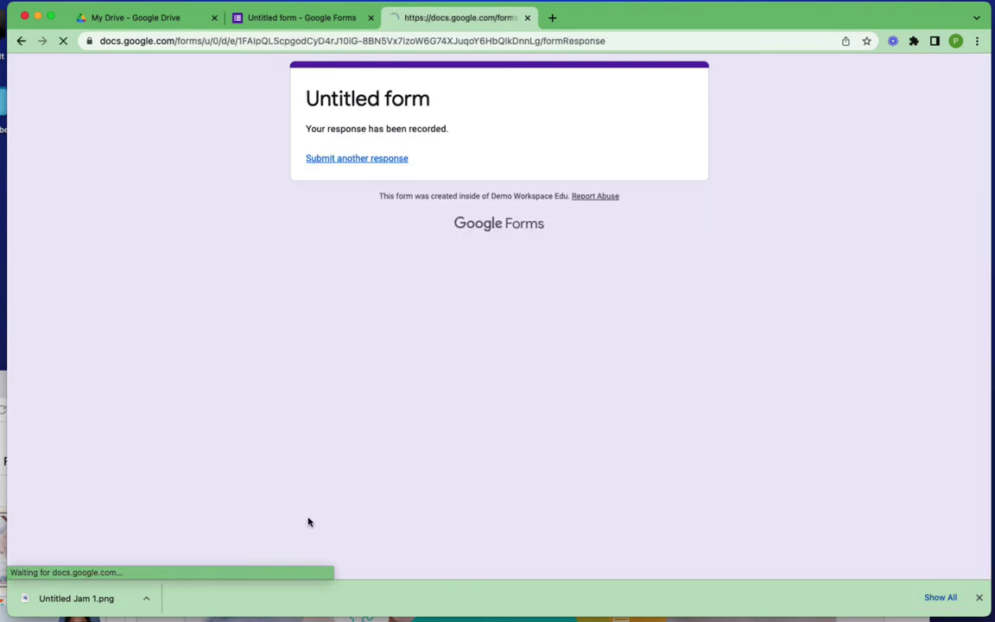
Submit a second test response choosing Negativeland, then view the Responses summary in the editor
{"action": "left_click", "coordinate": [373, 160]}
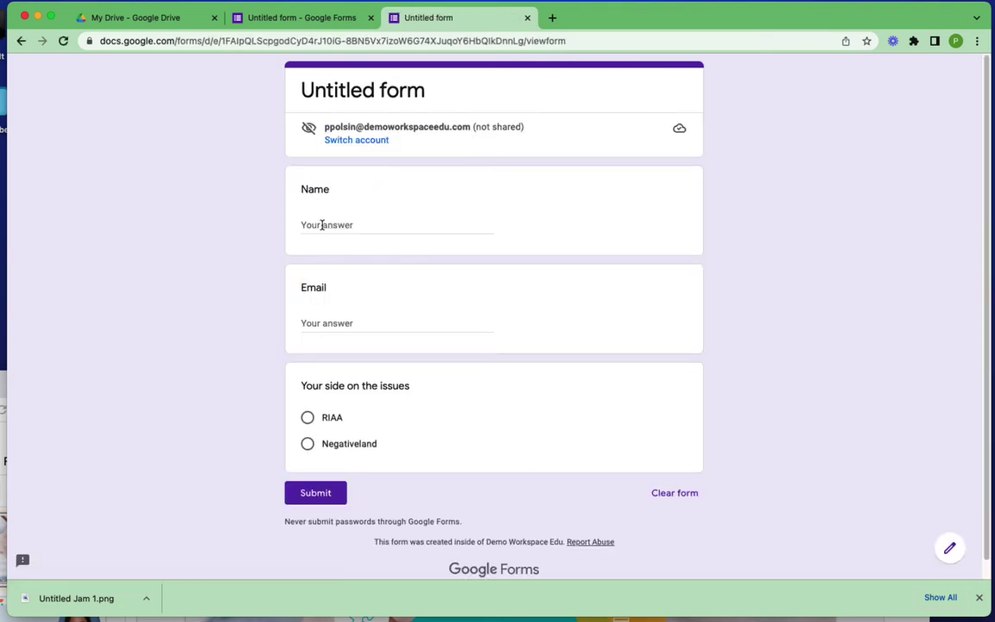
{"action": "left_click", "coordinate": [321, 224]}
{"action": "type", "text": "Jill"}
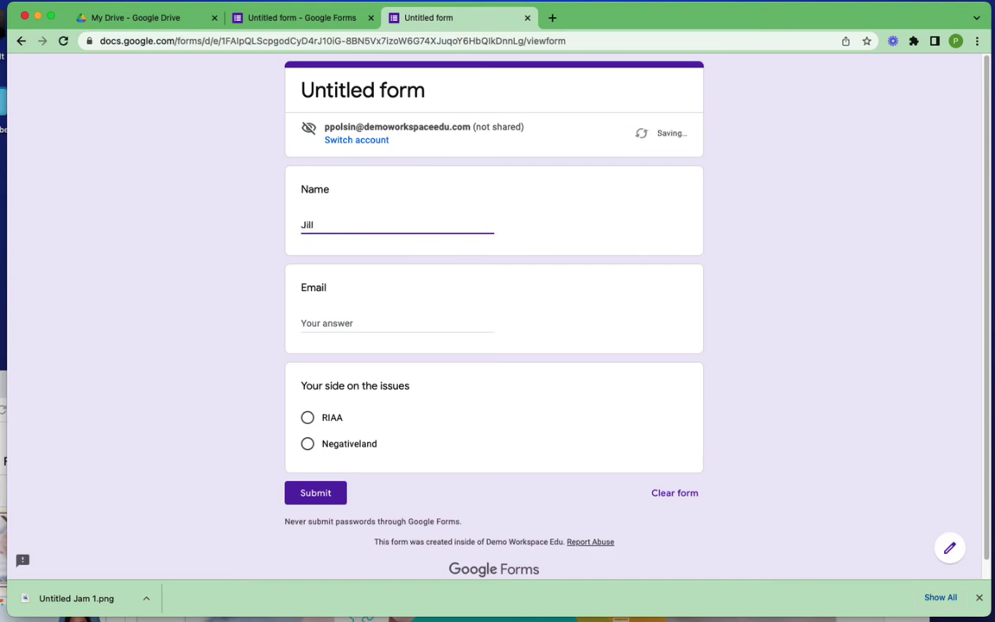
{"action": "left_click", "coordinate": [328, 318]}
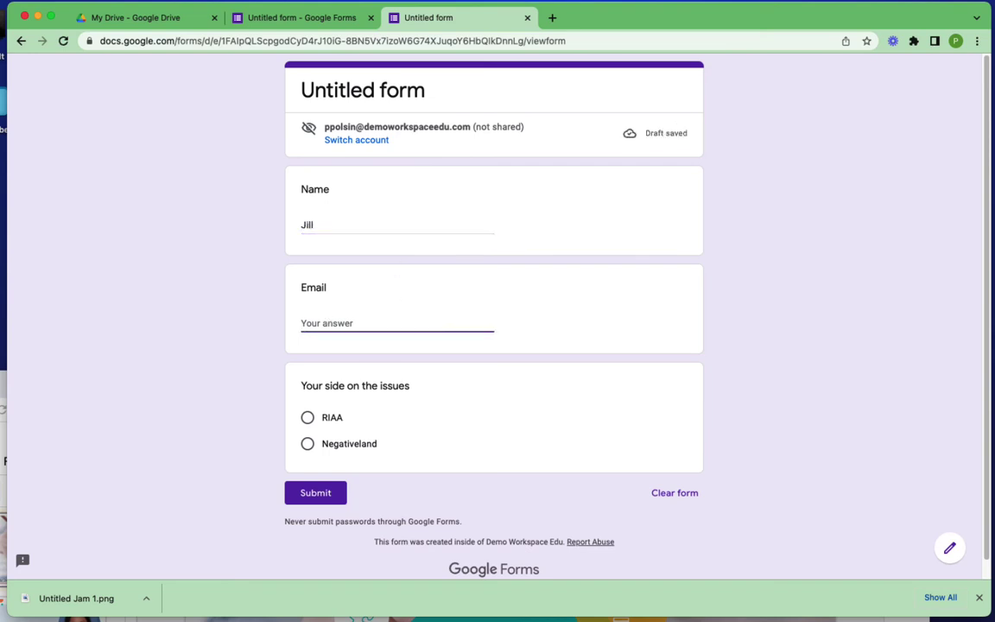
{"action": "type", "text": "Jill@"}
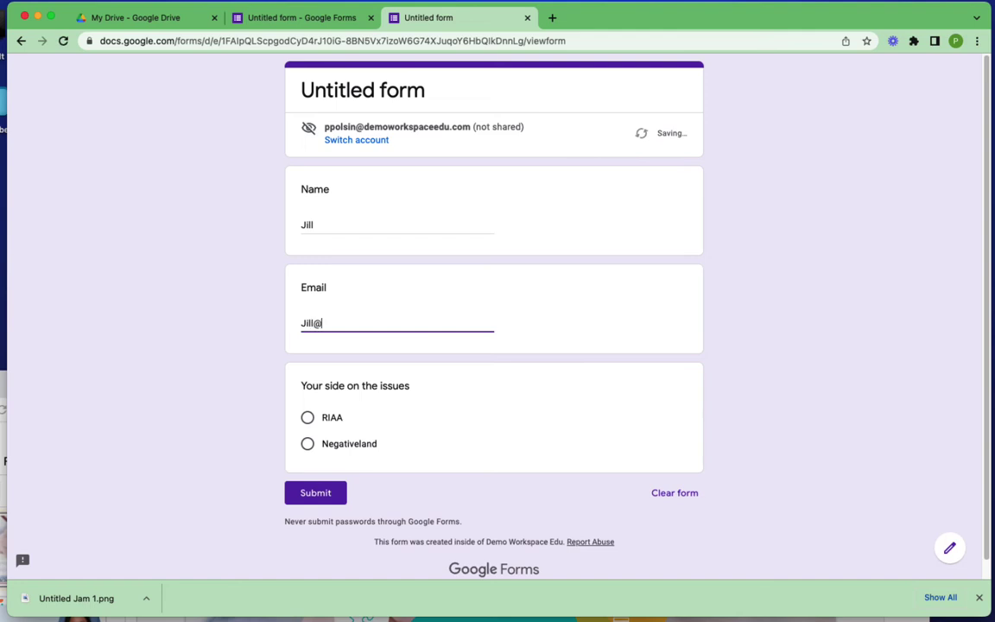
{"action": "type", "text": "email.com"}
{"action": "left_click", "coordinate": [307, 444]}
{"action": "left_click", "coordinate": [314, 517]}
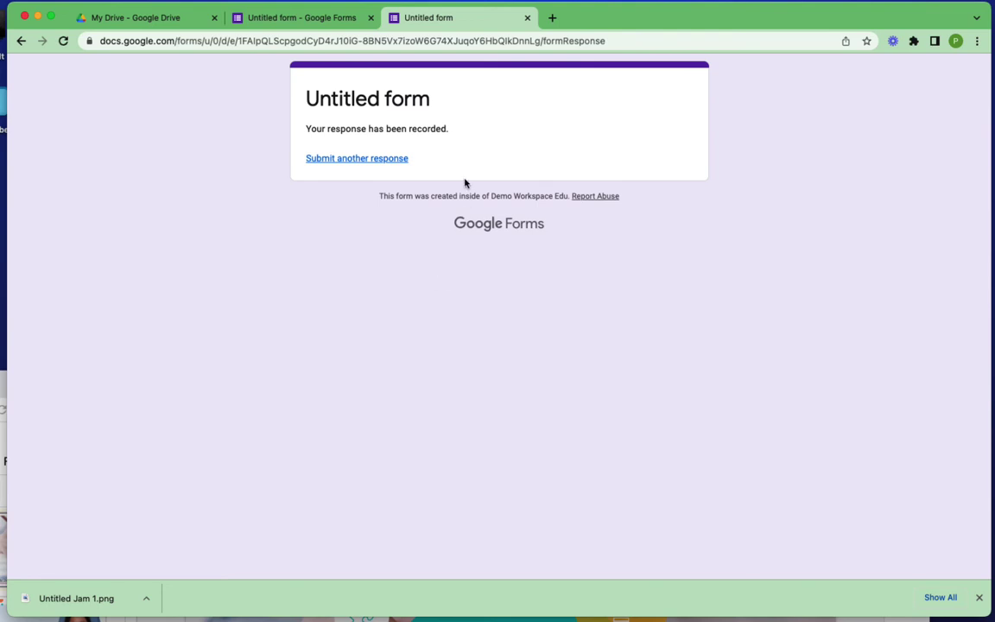
{"action": "left_click", "coordinate": [303, 19]}
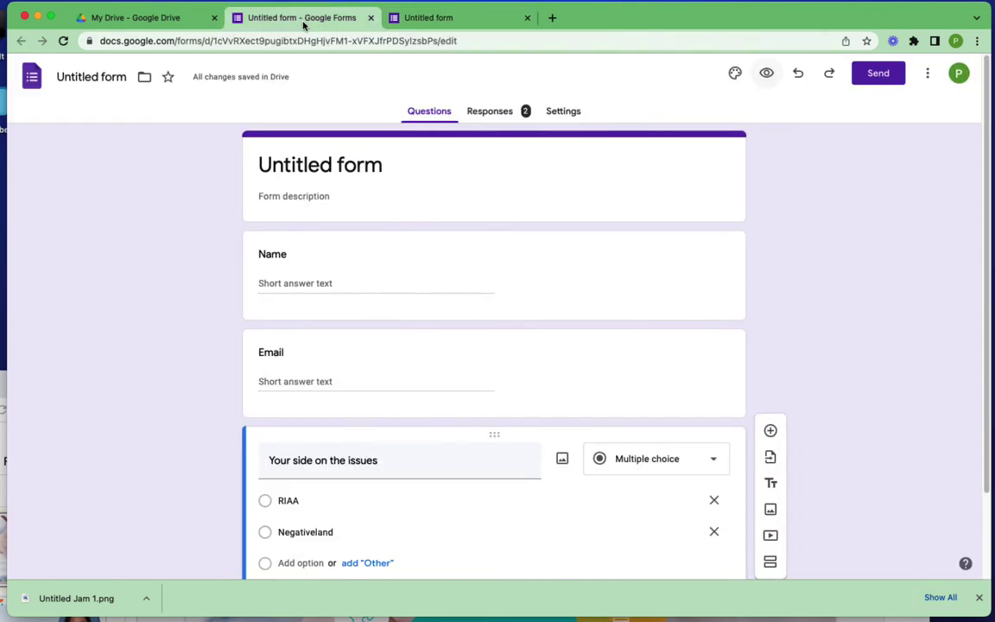
{"action": "left_click", "coordinate": [496, 113]}
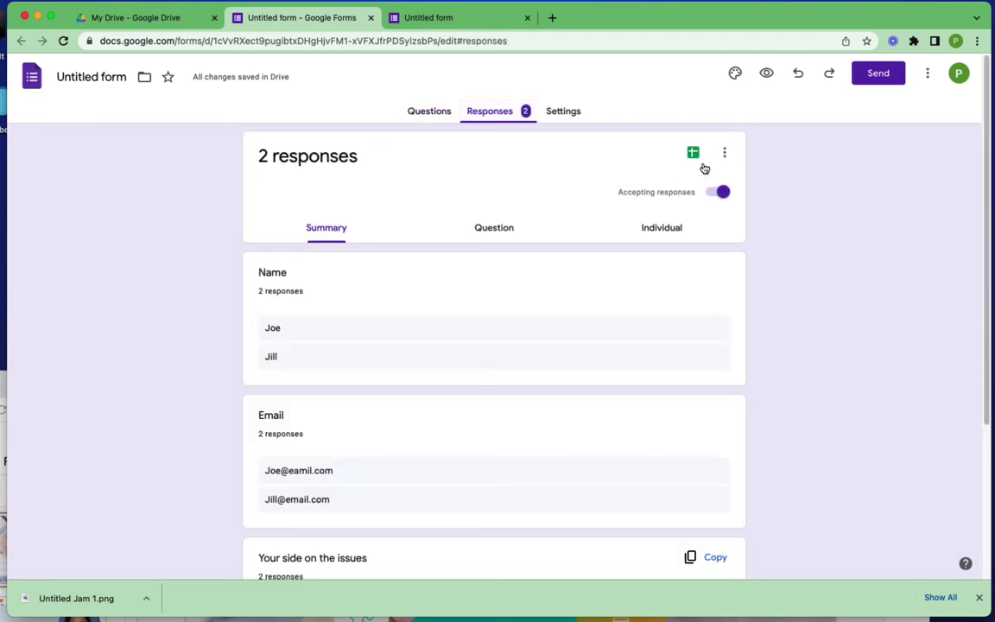
Link the responses to a new spreadsheet and dismiss the People chips popup
{"action": "left_click", "coordinate": [694, 156]}
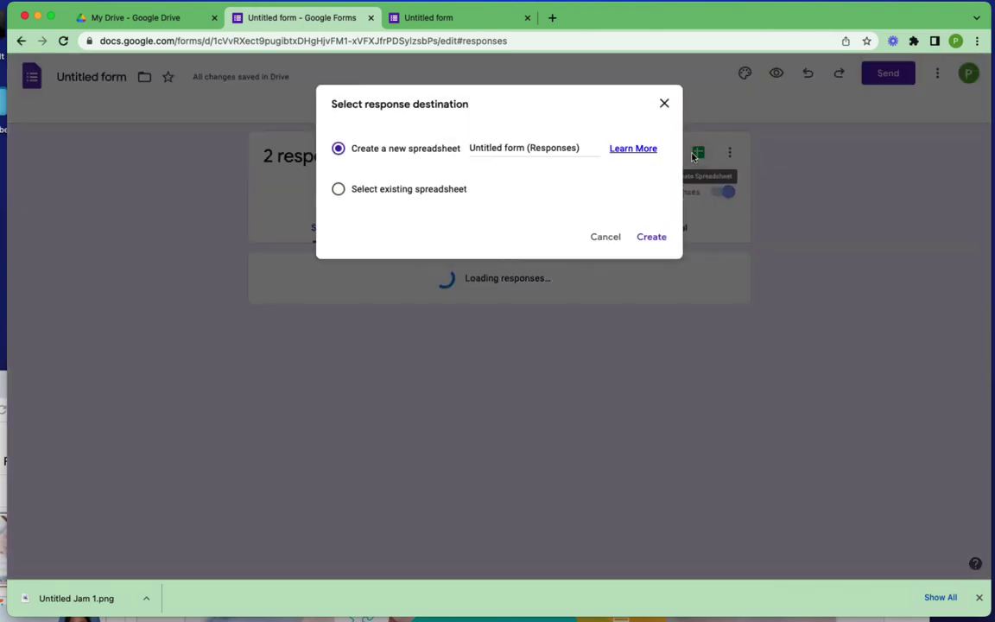
{"action": "left_click", "coordinate": [650, 238]}
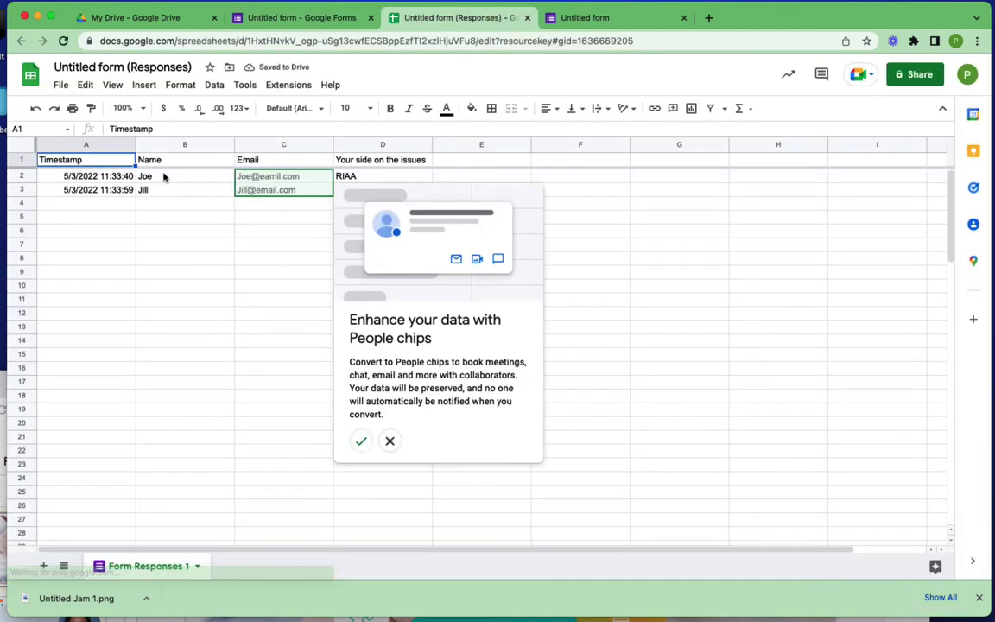
{"action": "left_click", "coordinate": [583, 313]}
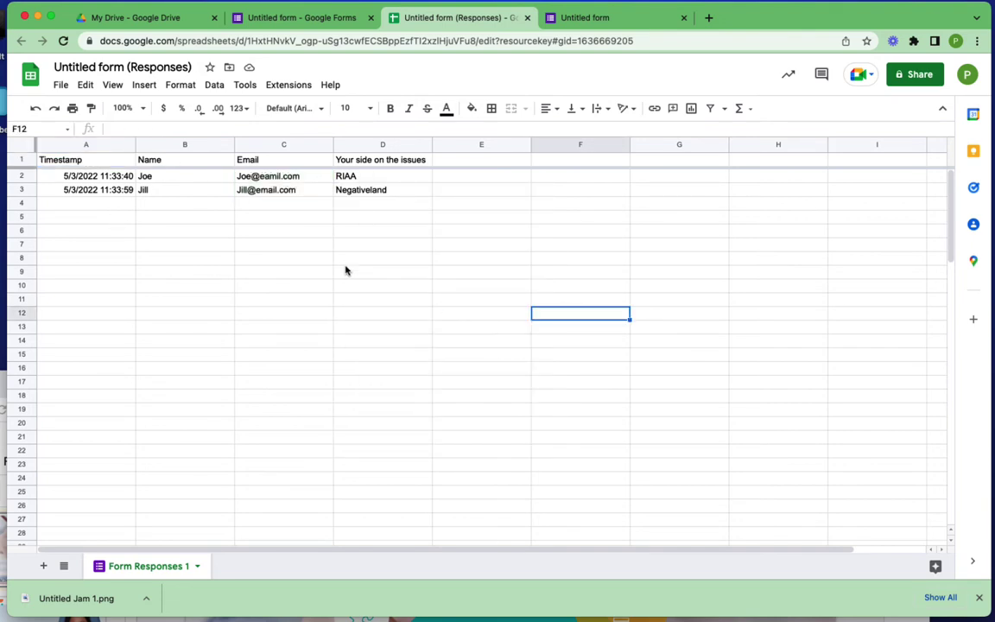
Sort the sheet A to Z by column D so Negativeland comes before RIAA
{"action": "left_click", "coordinate": [425, 149]}
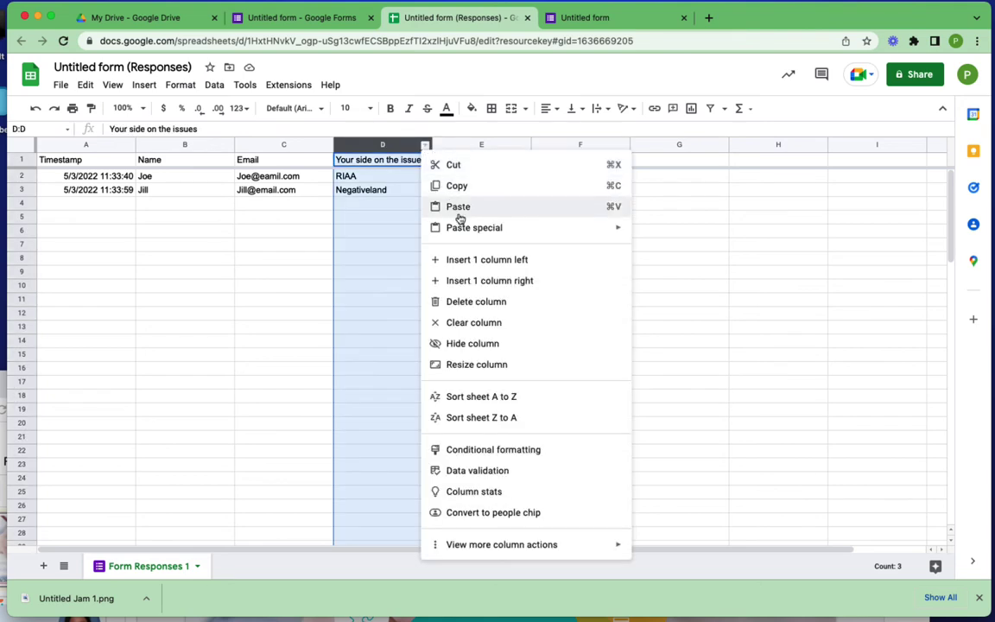
{"action": "left_click", "coordinate": [494, 396]}
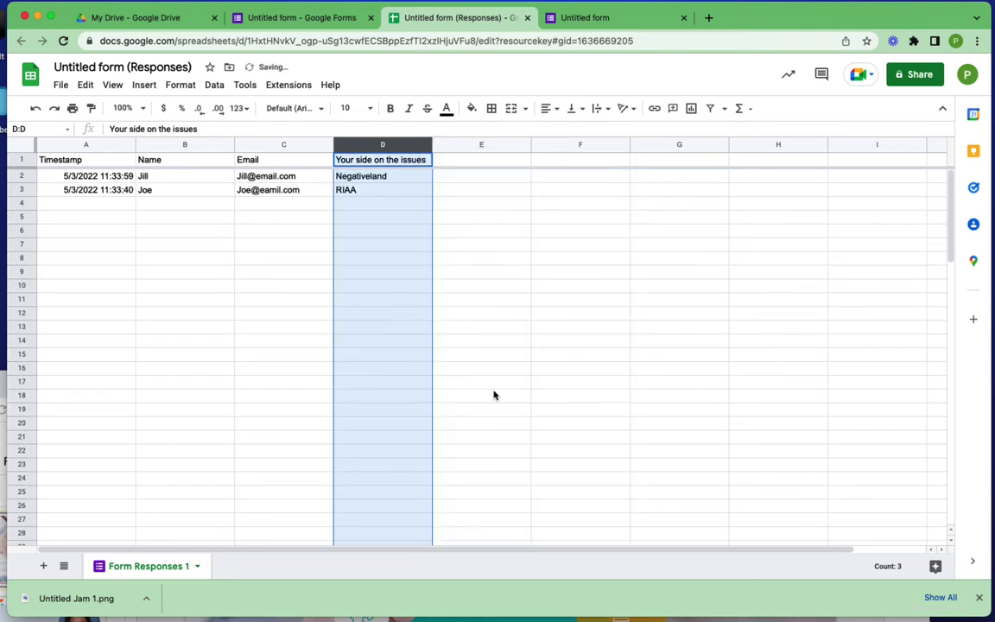
{"action": "left_click", "coordinate": [494, 396]}
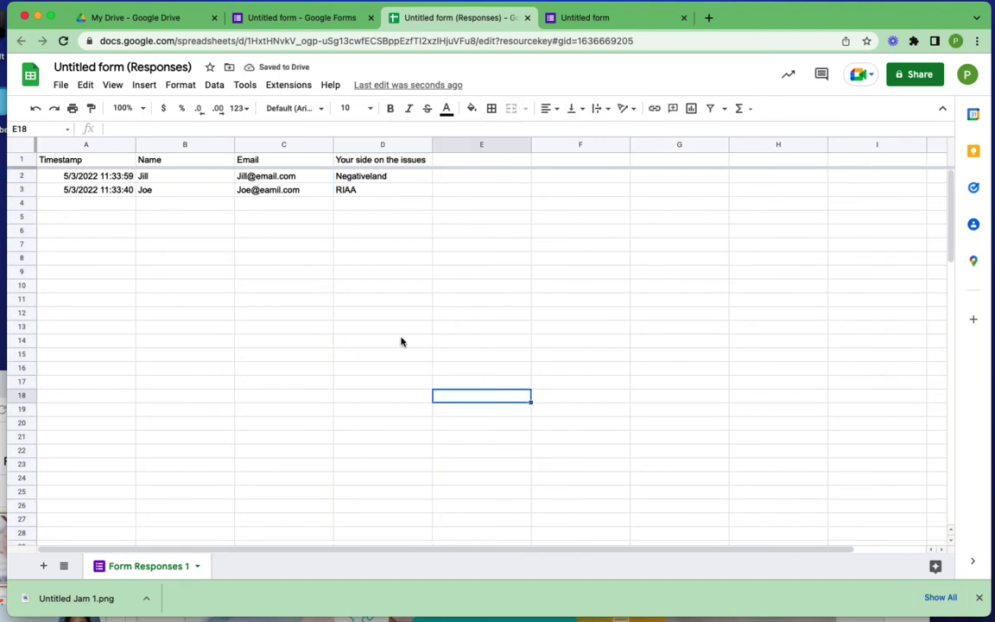
{"action": "left_click", "coordinate": [347, 178]}
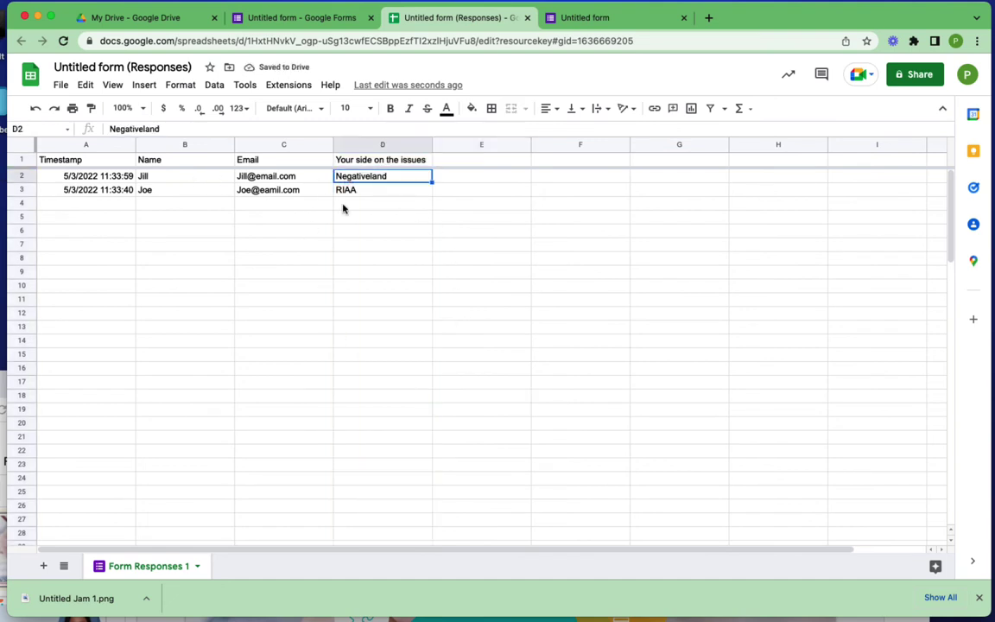
{"action": "left_click", "coordinate": [363, 194]}
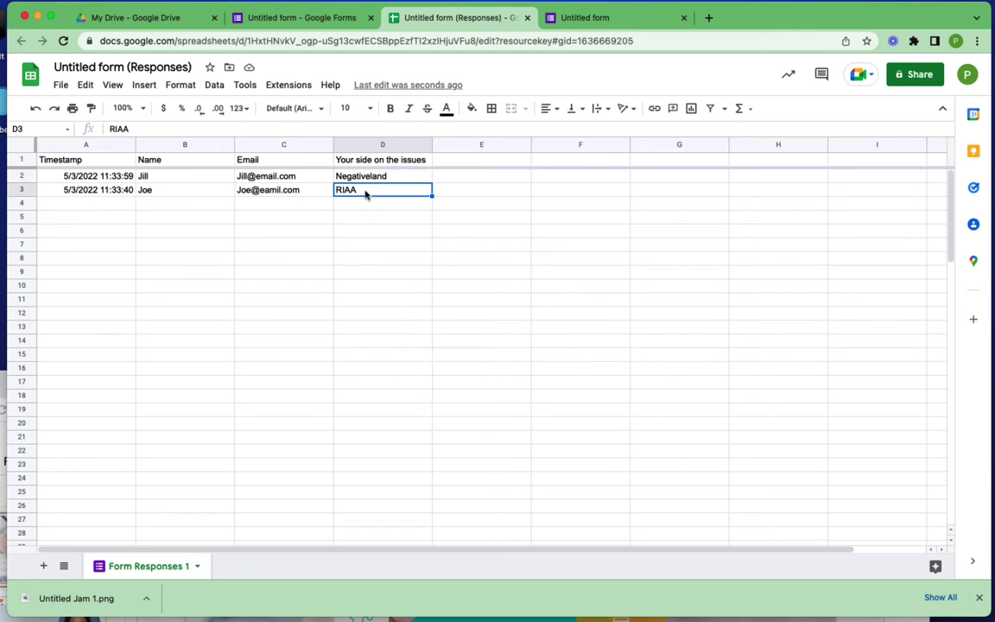
{"action": "left_click", "coordinate": [363, 264]}
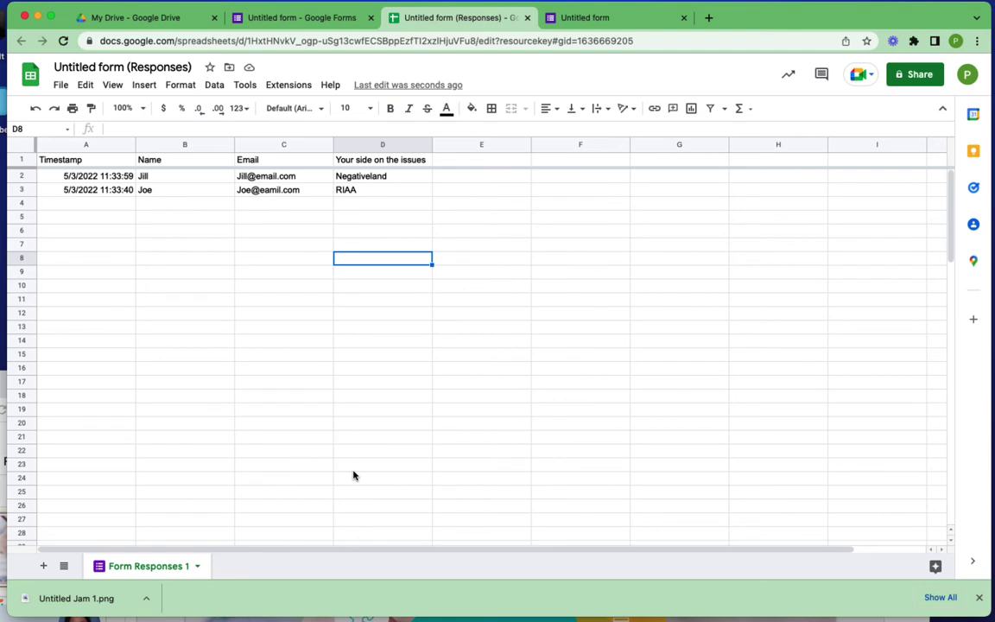
{"action": "left_click", "coordinate": [363, 402]}
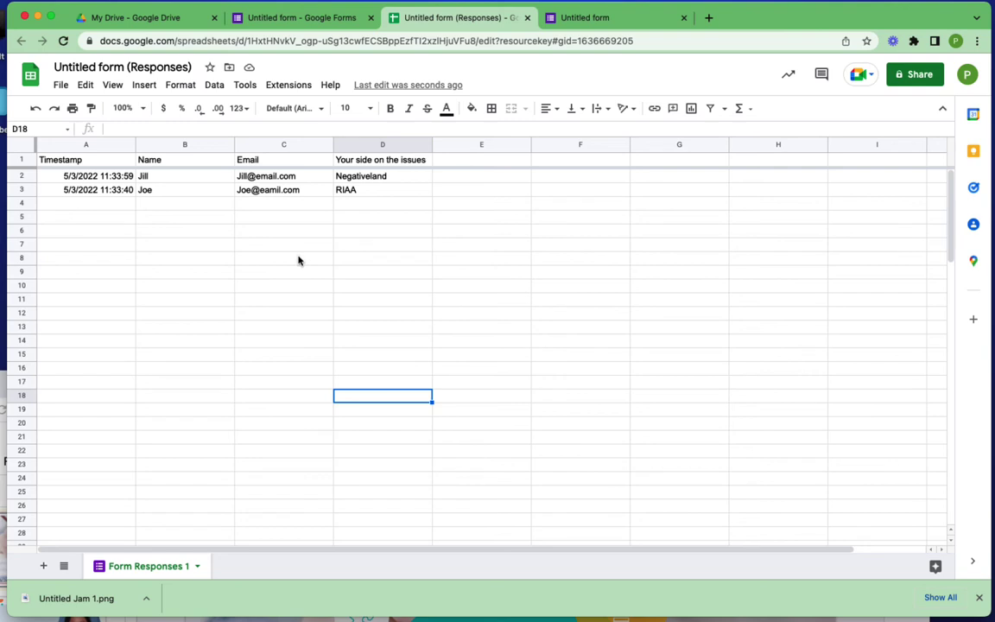
Select the two e-mail addresses in C2:C3 and copy them
{"action": "left_click", "coordinate": [259, 178]}
{"action": "left_click_drag", "start_coordinate": [263, 182], "coordinate": [262, 190]}
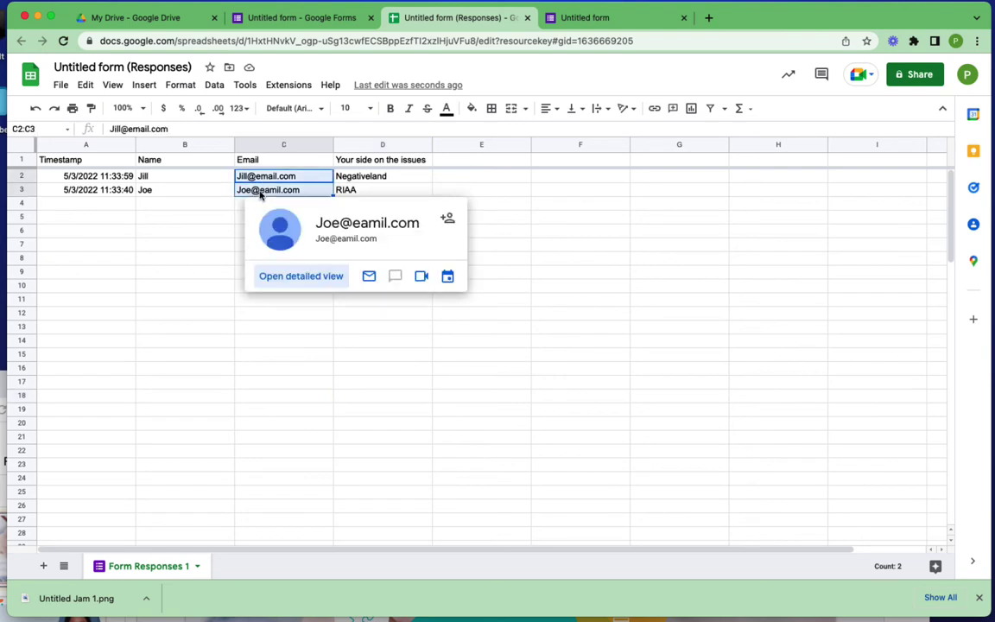
{"action": "left_click", "coordinate": [253, 359]}
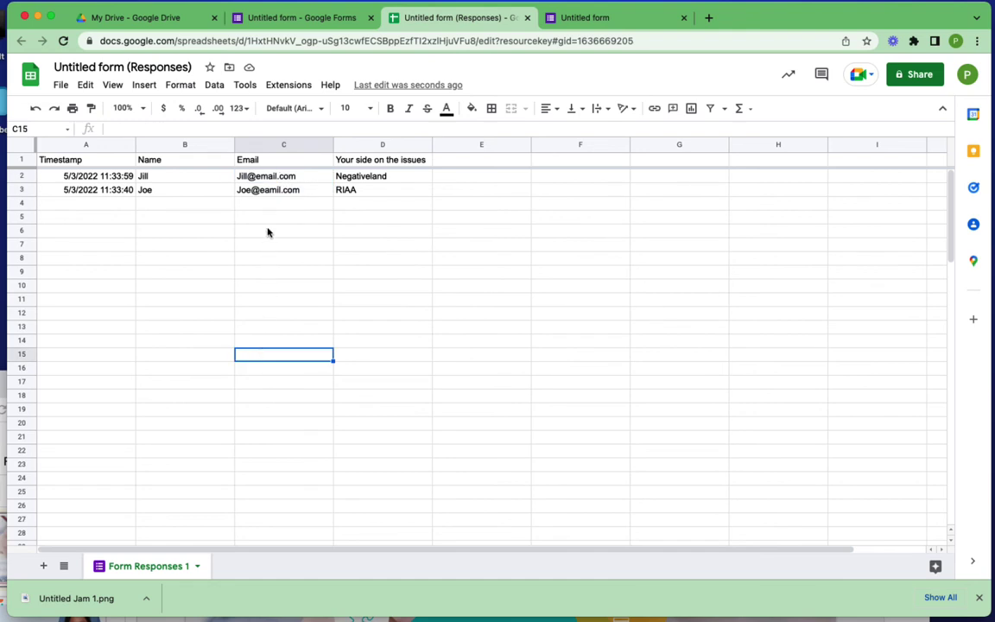
{"action": "left_click", "coordinate": [274, 177]}
{"action": "left_click_drag", "start_coordinate": [275, 182], "coordinate": [269, 190]}
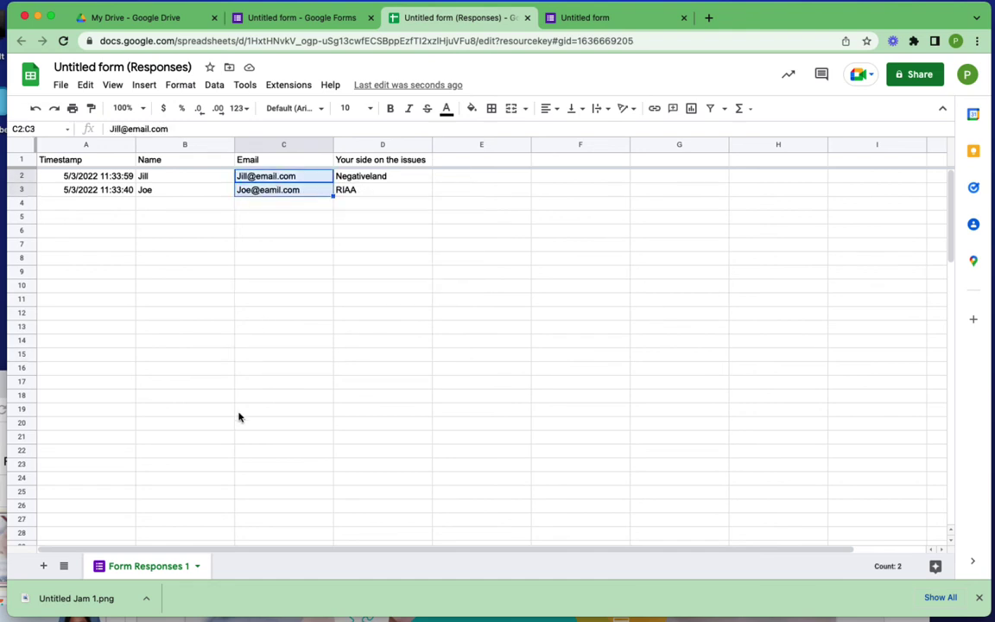
{"action": "key", "text": "super+c"}
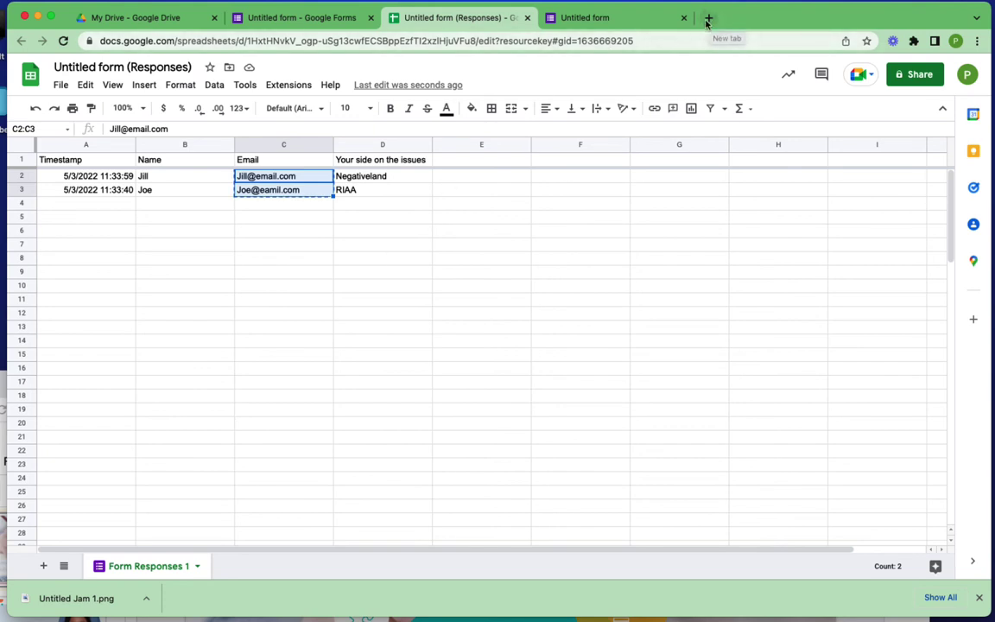
Open a new Chrome tab and go to docs.new for a blank document
{"action": "left_click", "coordinate": [707, 18]}
{"action": "left_click", "coordinate": [357, 42]}
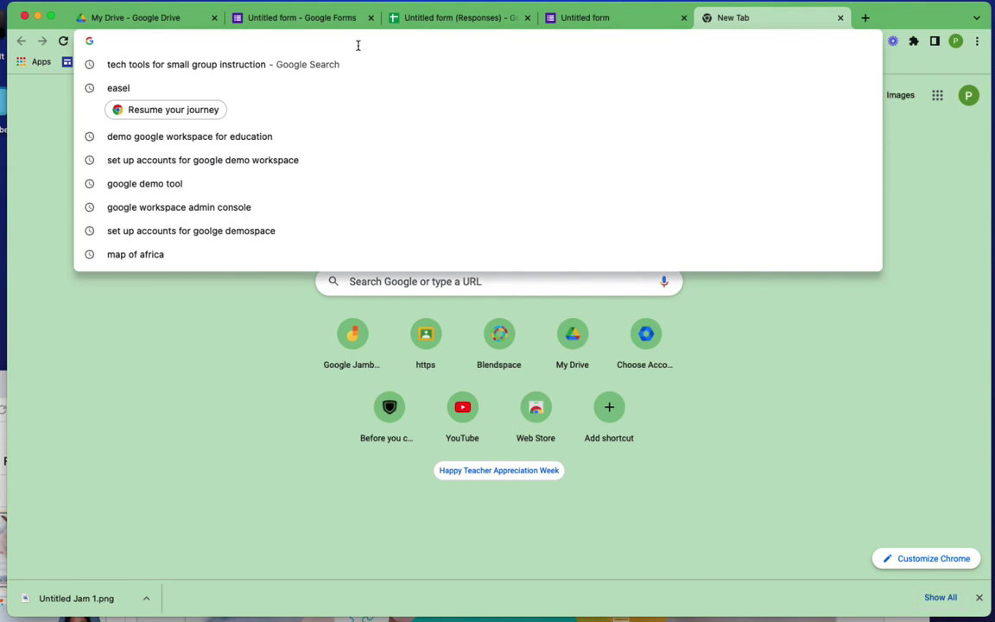
{"action": "type", "text": "docs.n"}
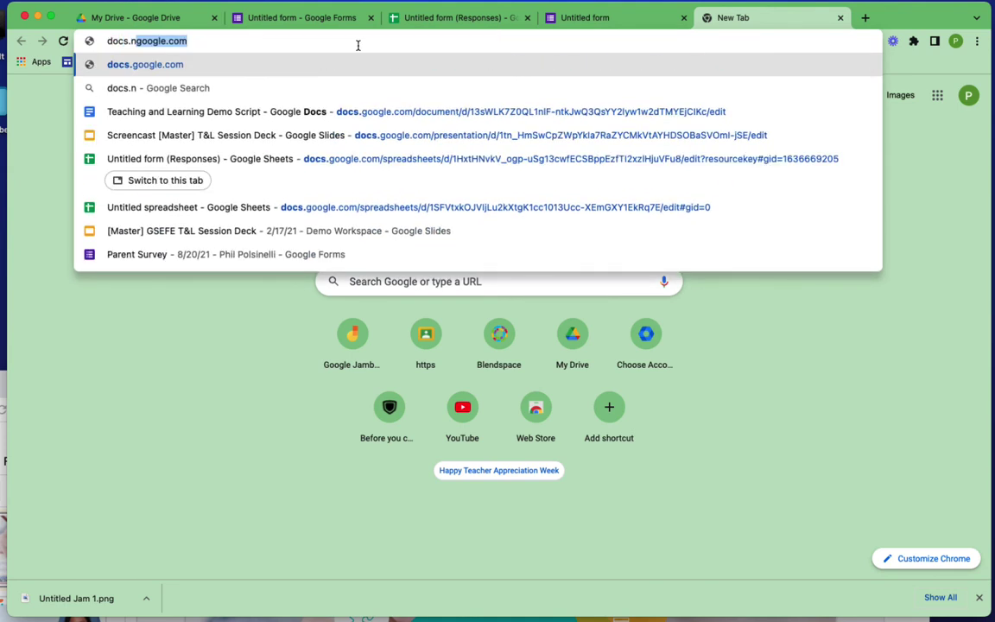
{"action": "type", "text": "ew"}
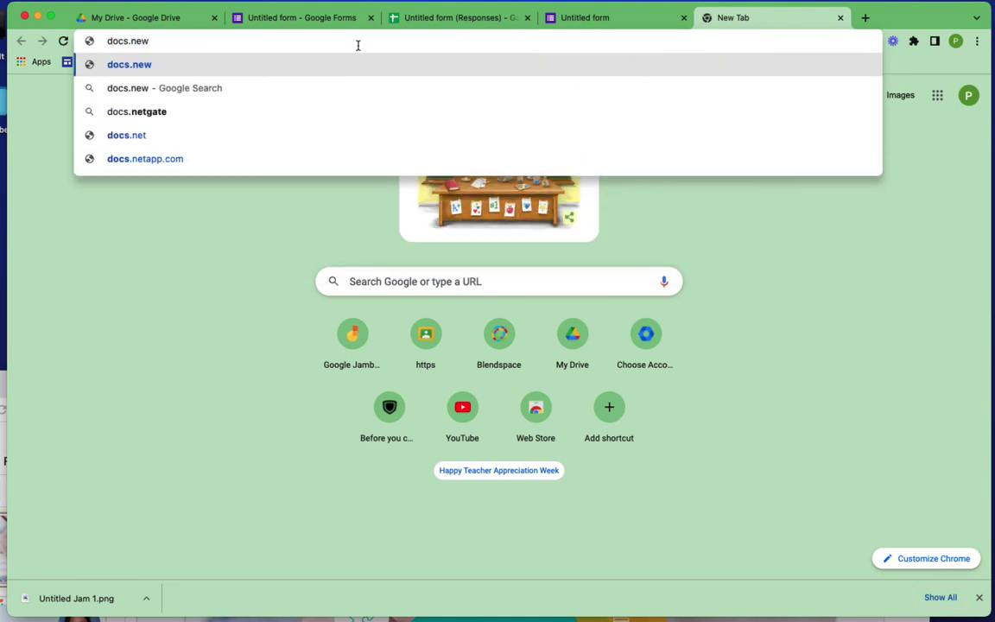
{"action": "key", "text": "Return"}
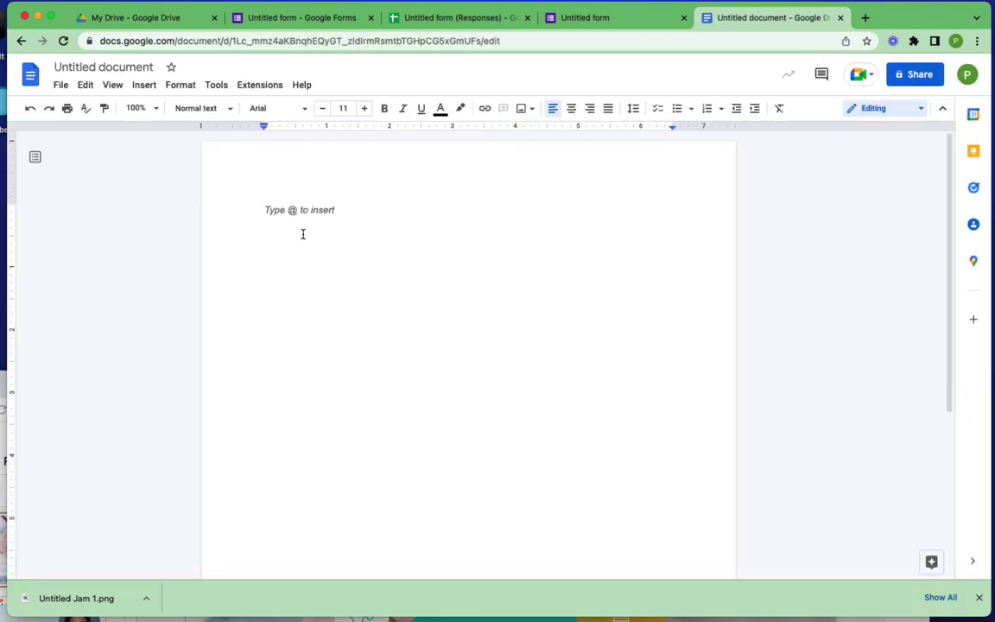
Type 'Fill in ideas here:' and save it as the document's name
{"action": "type", "text": "Fill i"}
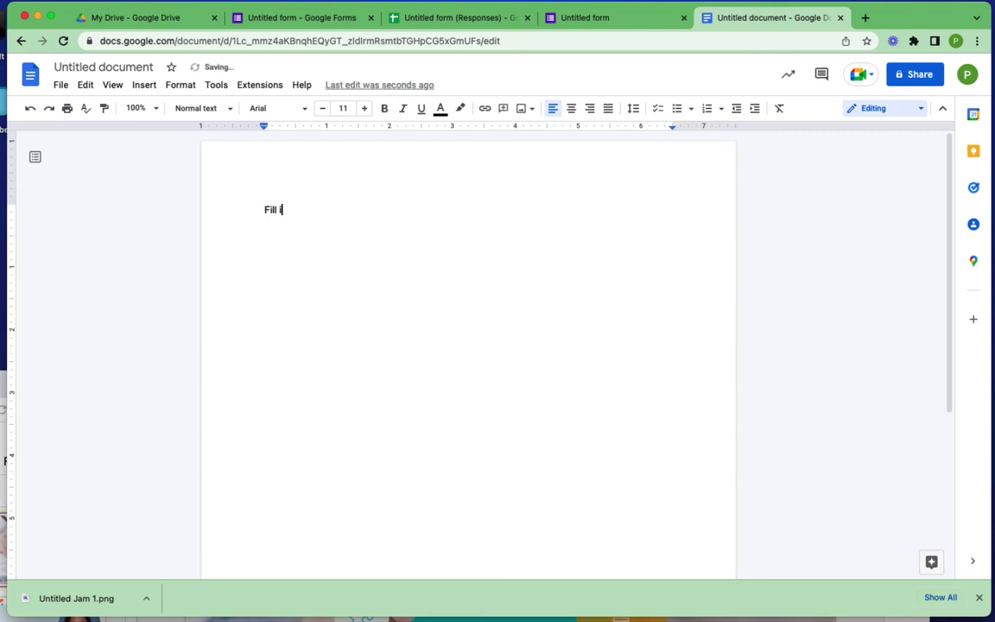
{"action": "type", "text": "n idea"}
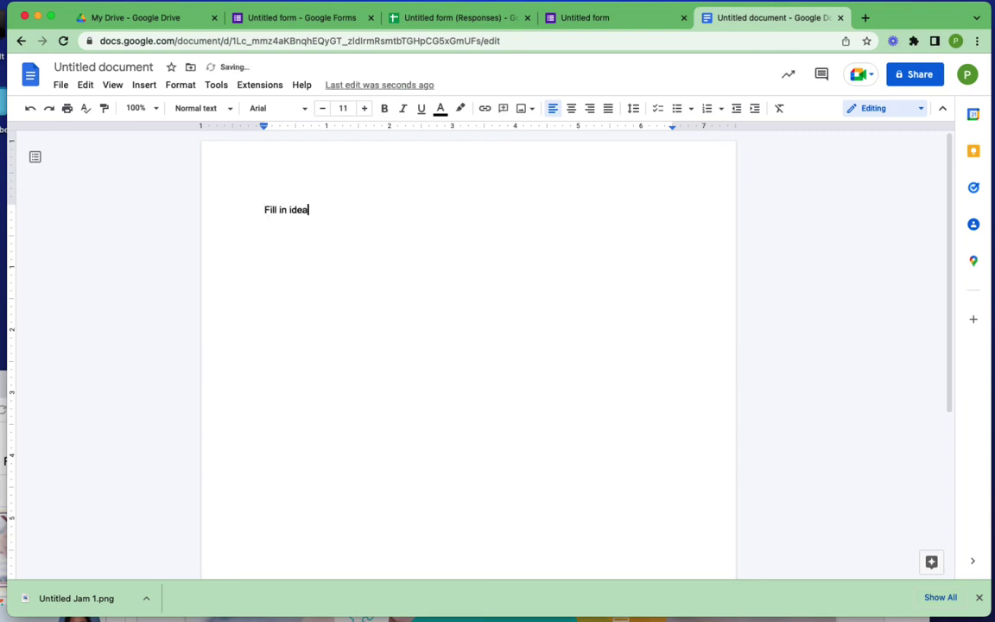
{"action": "type", "text": "s here"}
{"action": "type", "text": ":"}
{"action": "key", "text": "Return"}
{"action": "key", "text": "Return"}
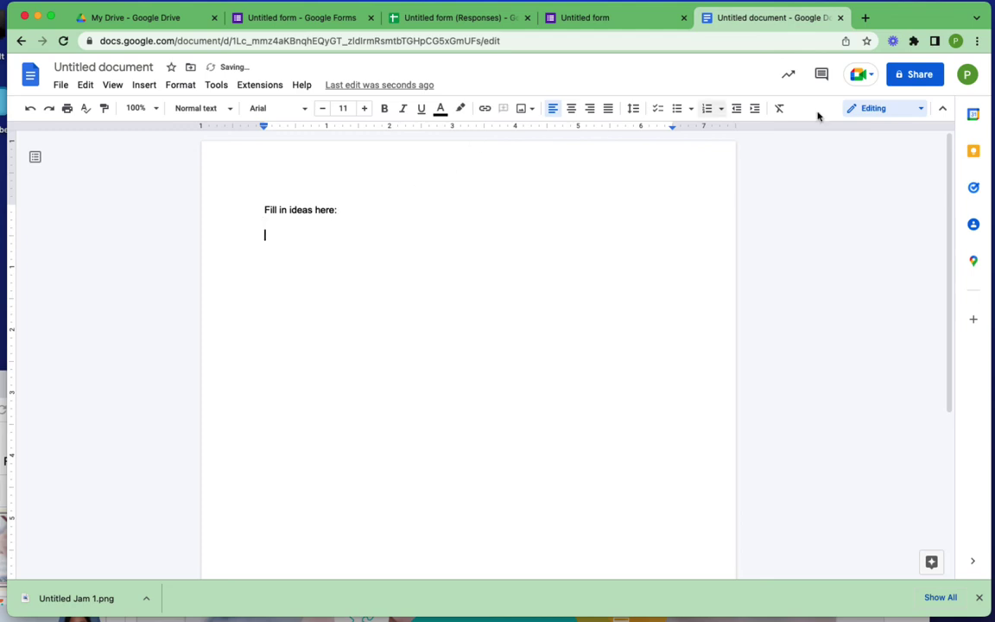
{"action": "left_click", "coordinate": [917, 77]}
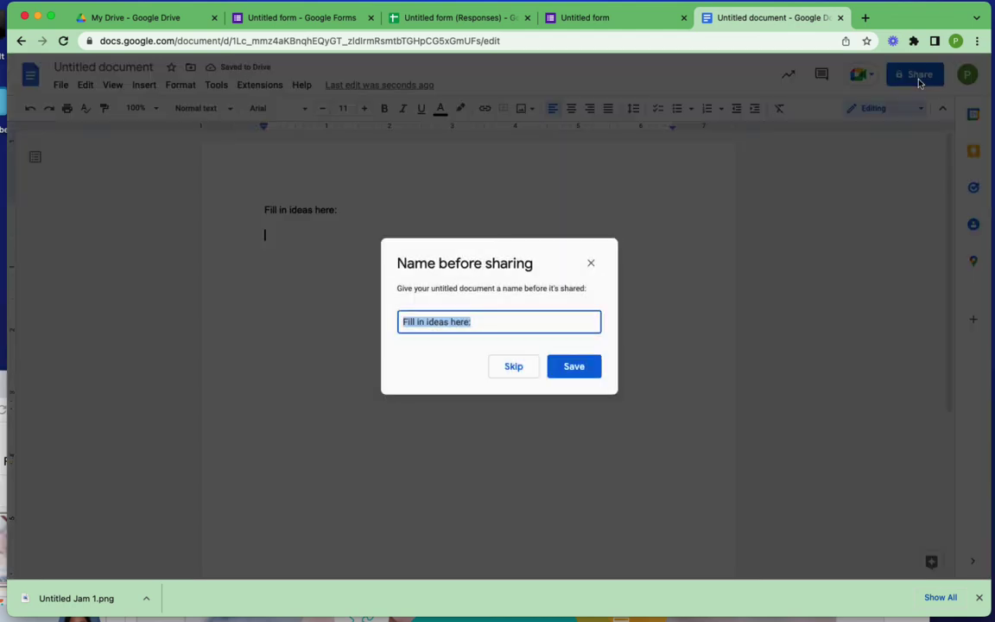
{"action": "left_click", "coordinate": [490, 319]}
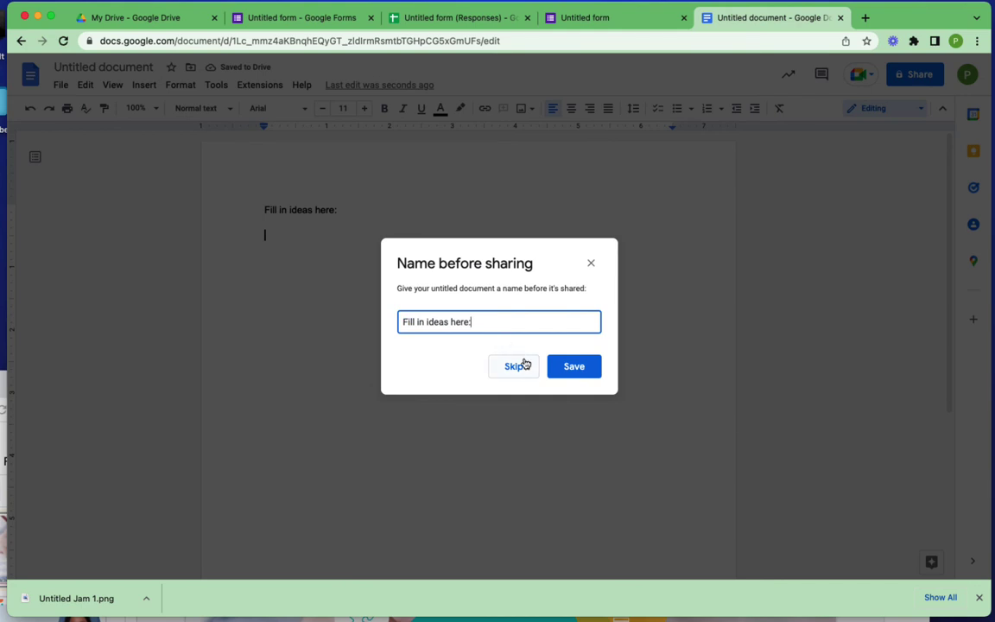
{"action": "left_click", "coordinate": [572, 366]}
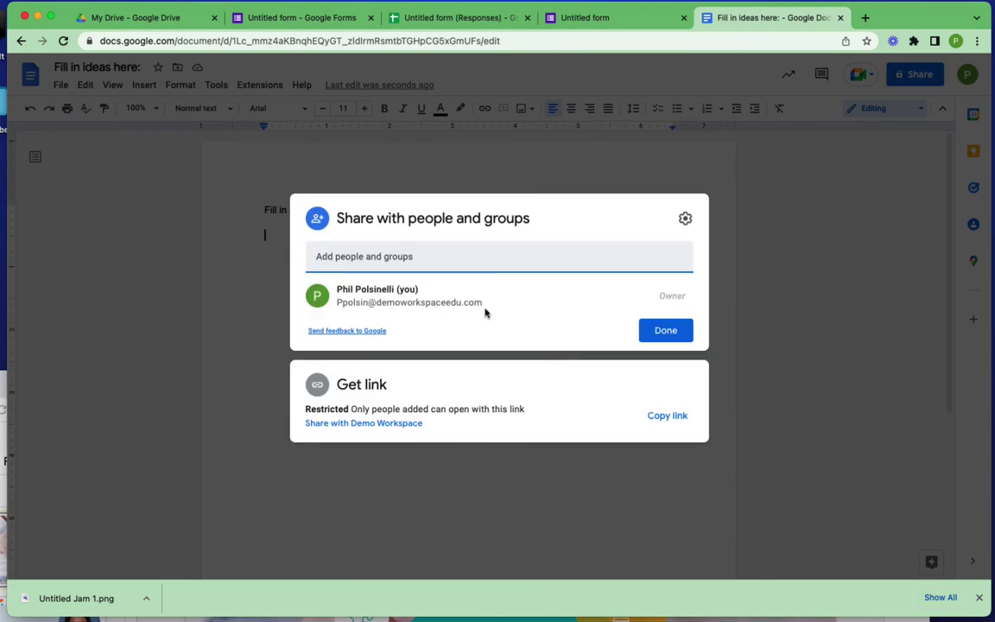
Share the document with the pasted respondent e-mails as editors, without notifying them
{"action": "left_click", "coordinate": [326, 252]}
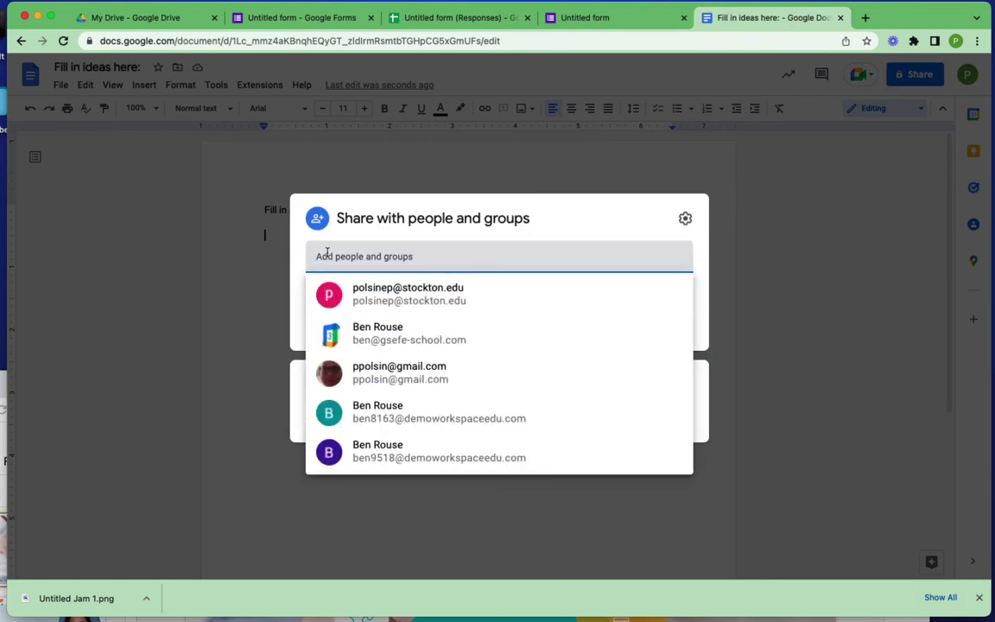
{"action": "key", "text": "super+v"}
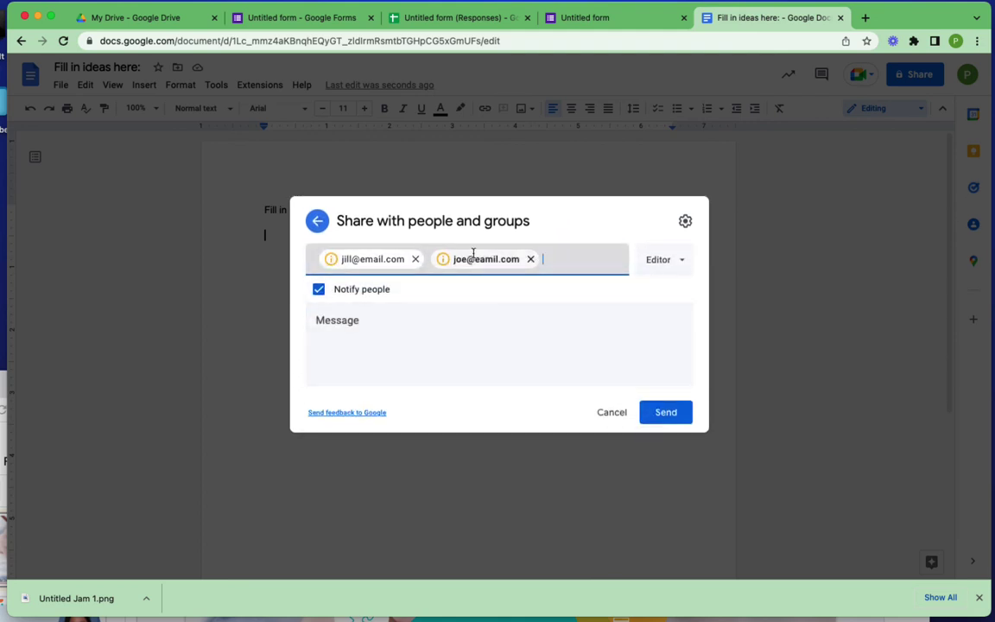
{"action": "left_click", "coordinate": [319, 290]}
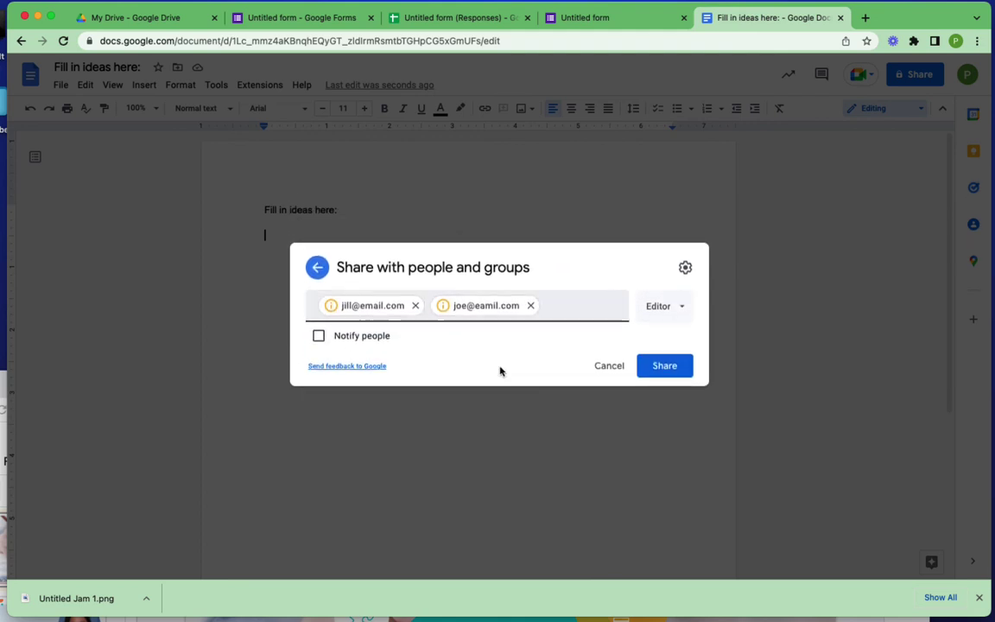
{"action": "left_click", "coordinate": [664, 367]}
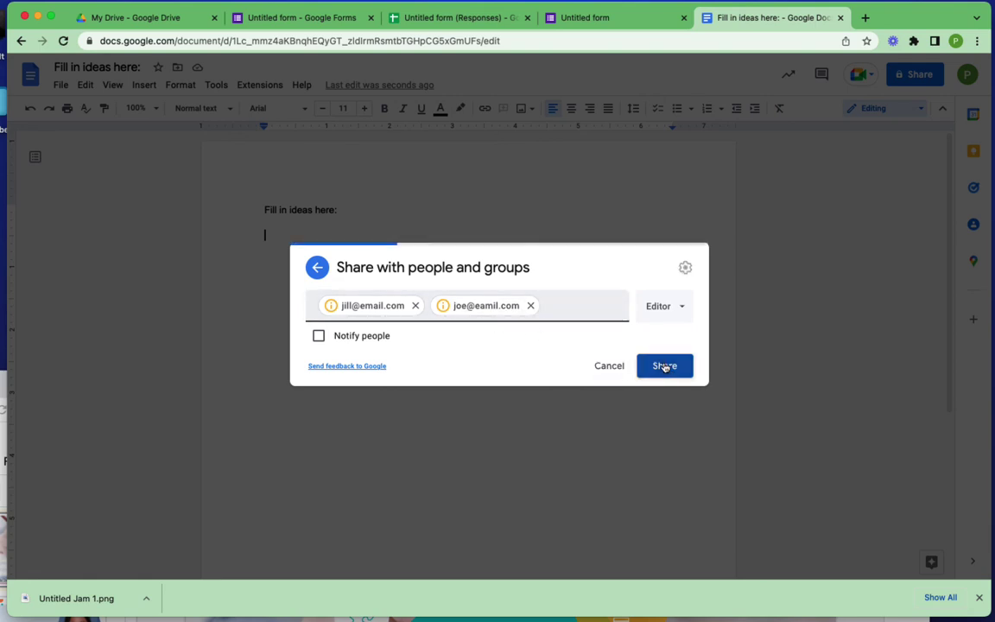
{"action": "left_click", "coordinate": [594, 368]}
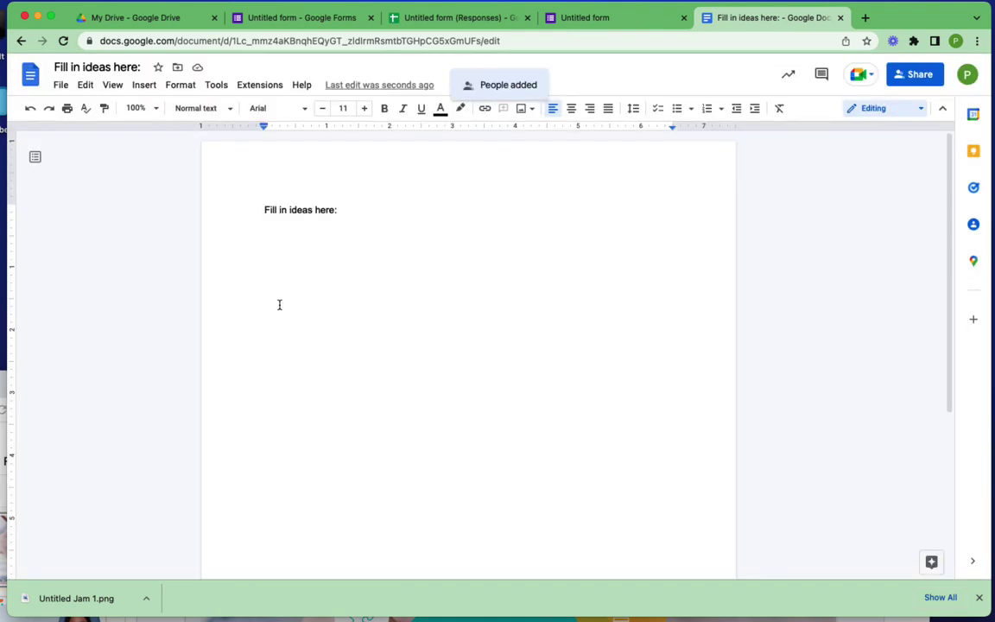
Return to the 'Untitled form (Responses)' spreadsheet with both responses and clear the email selection
{"action": "left_click", "coordinate": [438, 19]}
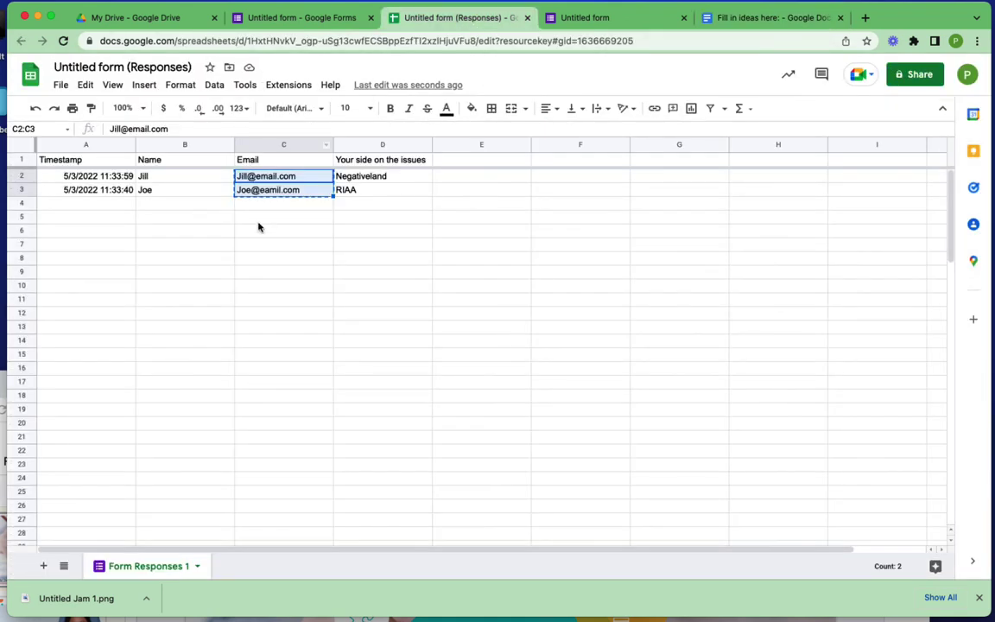
{"action": "left_click", "coordinate": [422, 313]}
{"action": "left_click", "coordinate": [280, 263]}
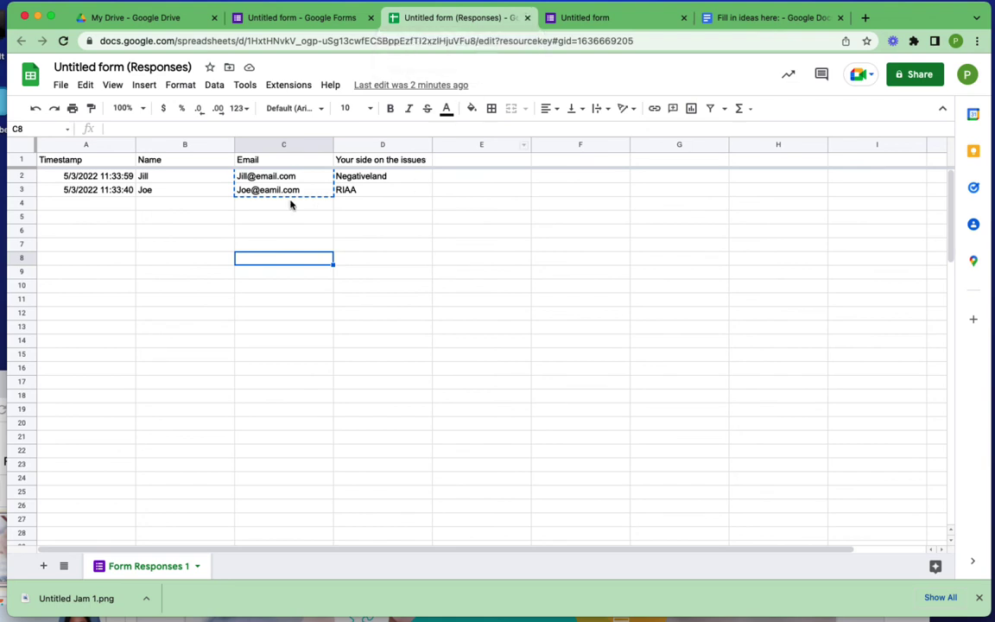
{"action": "left_click", "coordinate": [277, 231]}
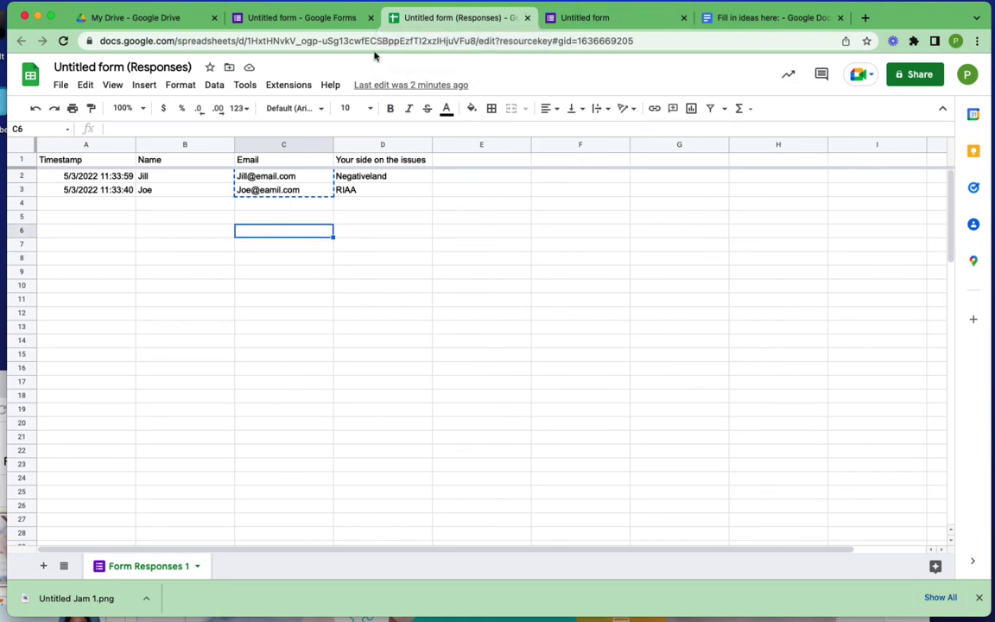